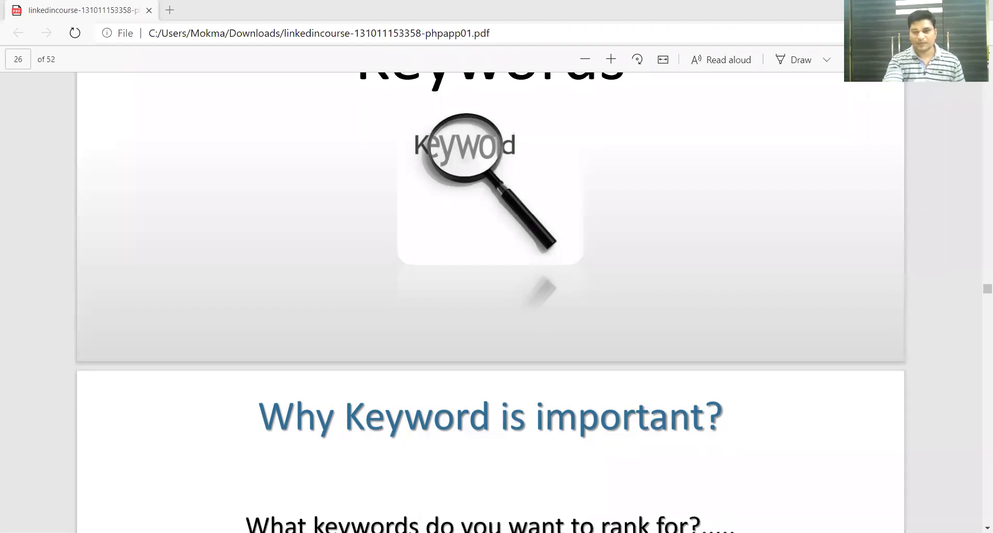
Step: Switch to Google Chrome and open the LinkedIn login result to look over the home feed
{"action": "key", "text": "alt+Tab"}
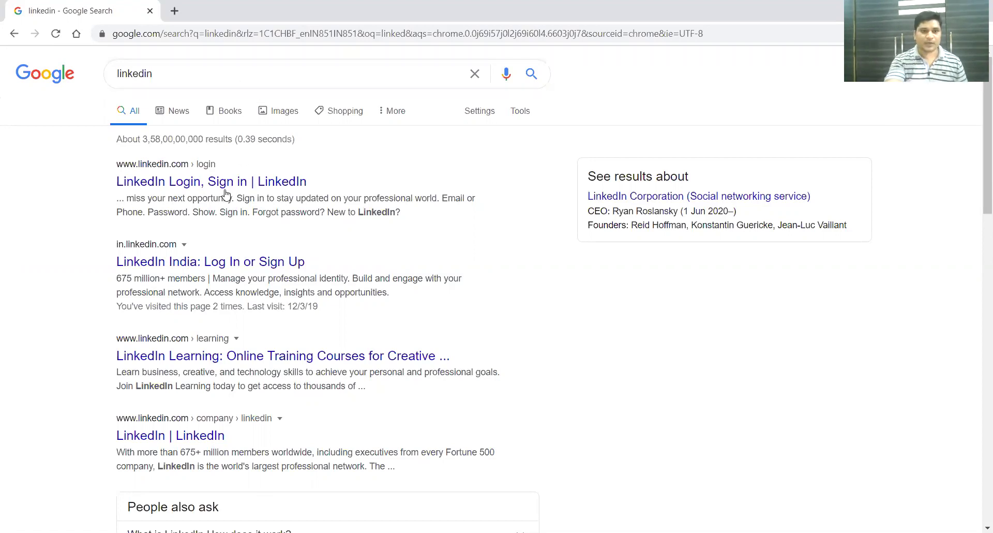
{"action": "left_click", "coordinate": [195, 183]}
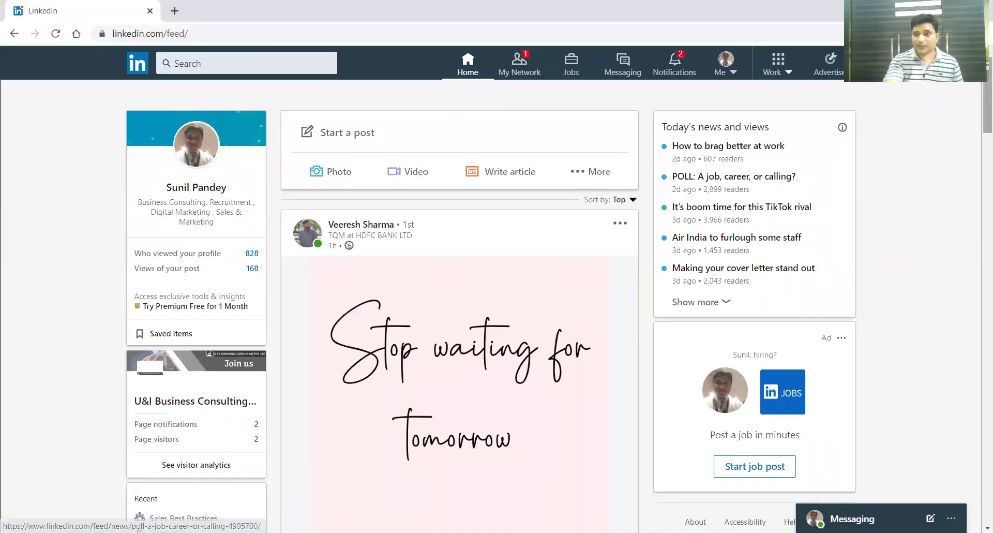
{"action": "left_click_drag", "start_coordinate": [984, 86], "coordinate": [977, 128]}
{"action": "scroll", "coordinate": [978, 128], "scroll_direction": "up", "scroll_amount": 2}
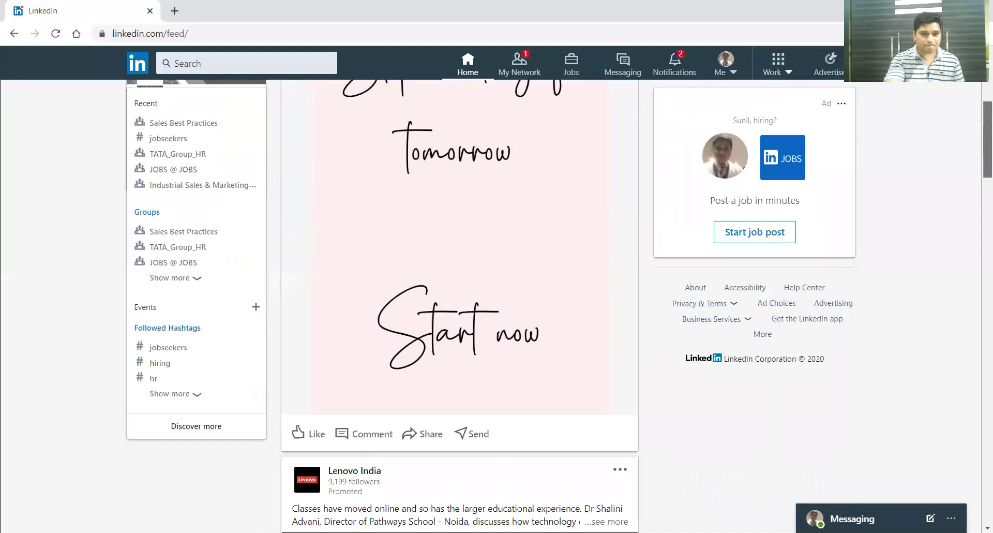
{"action": "scroll", "coordinate": [979, 129], "scroll_direction": "up", "scroll_amount": 5}
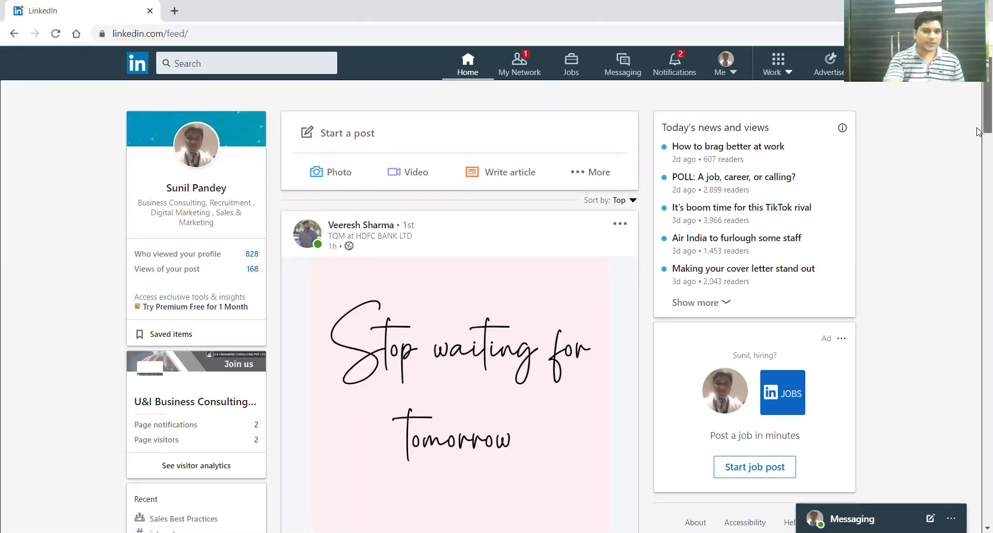
{"action": "left_click_drag", "start_coordinate": [977, 127], "coordinate": [978, 129]}
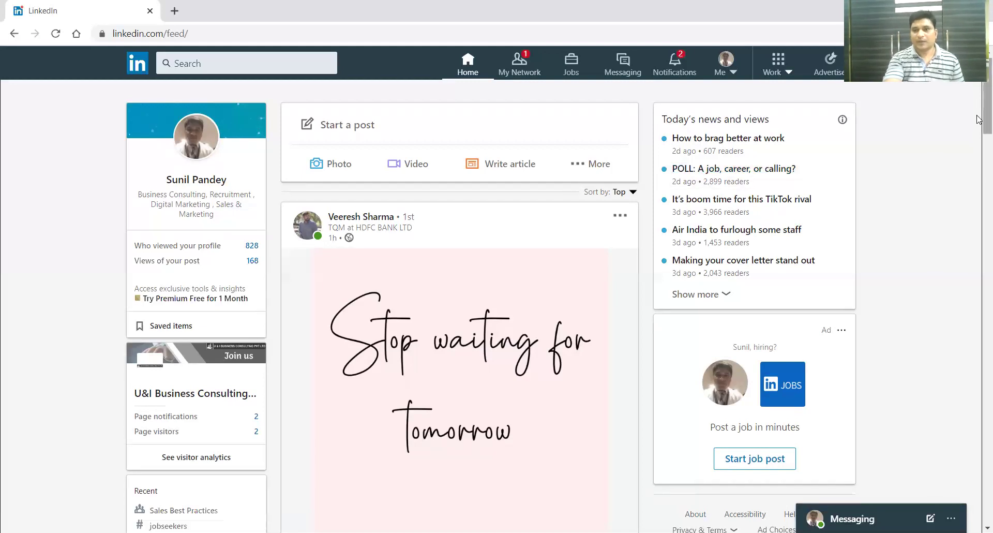
{"action": "scroll", "coordinate": [828, 109], "scroll_direction": "down", "scroll_amount": 1}
{"action": "scroll", "coordinate": [672, 99], "scroll_direction": "up", "scroll_amount": 2}
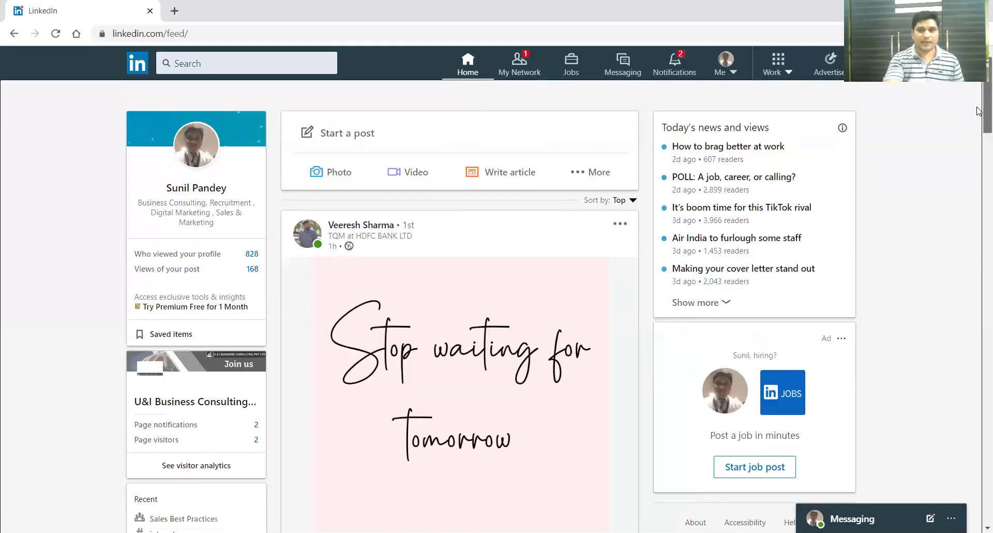
Step: Open the My Network page and search LinkedIn for "recruiter"
{"action": "left_click", "coordinate": [516, 64]}
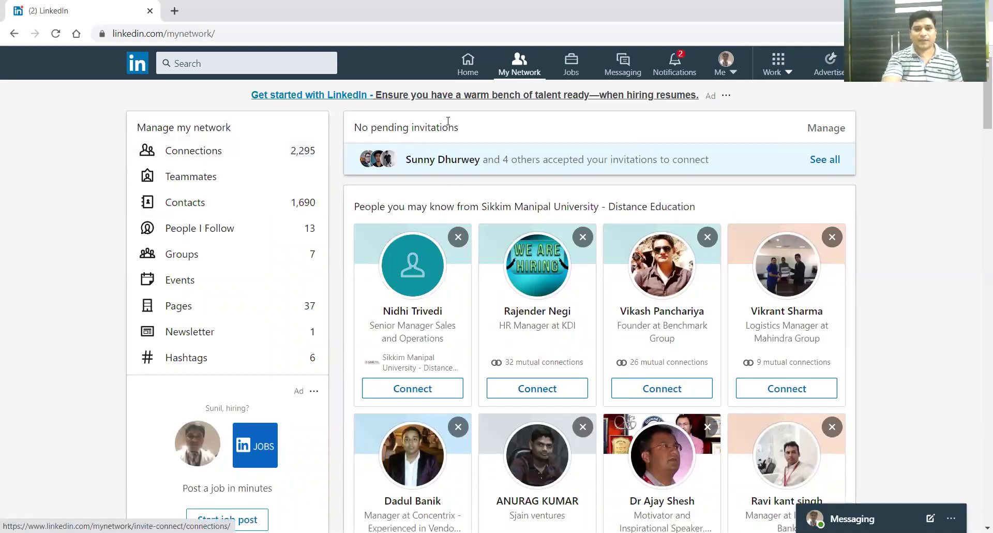
{"action": "left_click", "coordinate": [240, 65]}
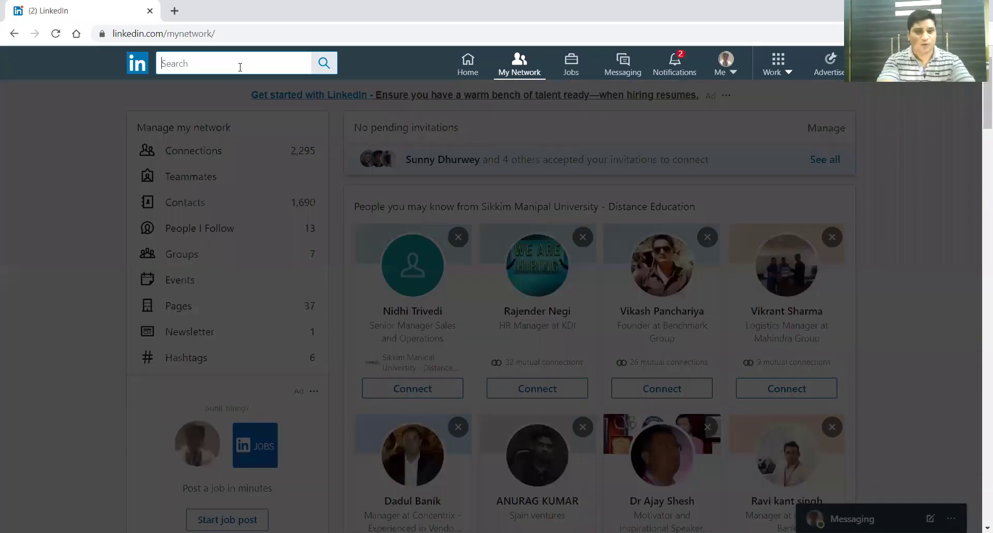
{"action": "type", "text": "rec"}
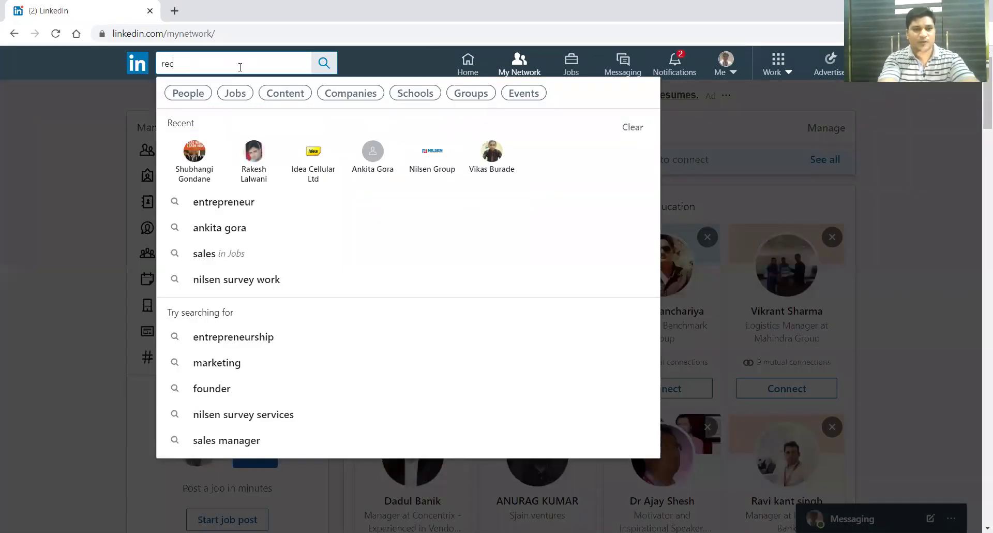
{"action": "type", "text": "ru"}
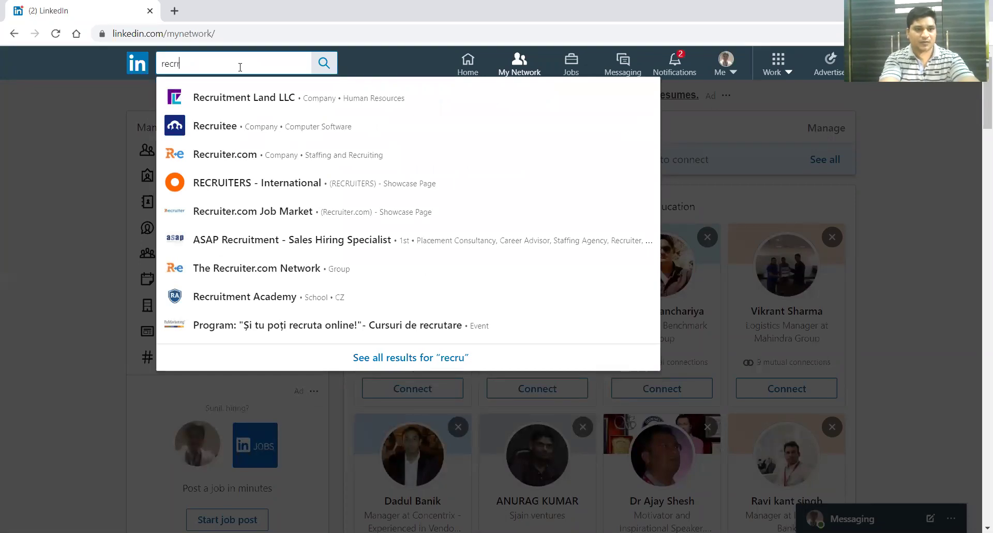
{"action": "key", "text": "BackSpace"}
{"action": "type", "text": "uiter"}
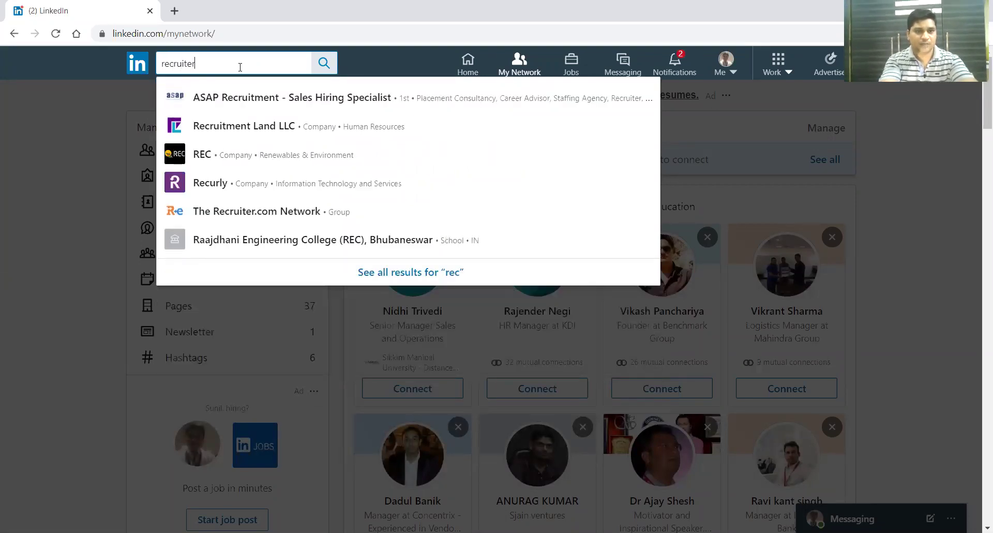
{"action": "key", "text": "Return"}
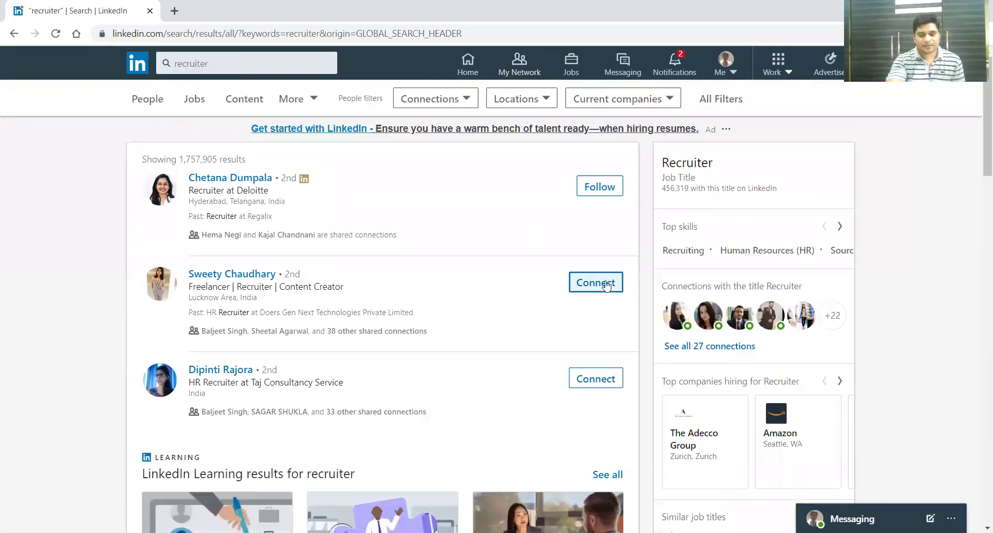
Step: Send connection invitations without a note to the freelance recruiter from Lucknow and the HR recruiter at Taj Consultancy Service
{"action": "left_click", "coordinate": [606, 284]}
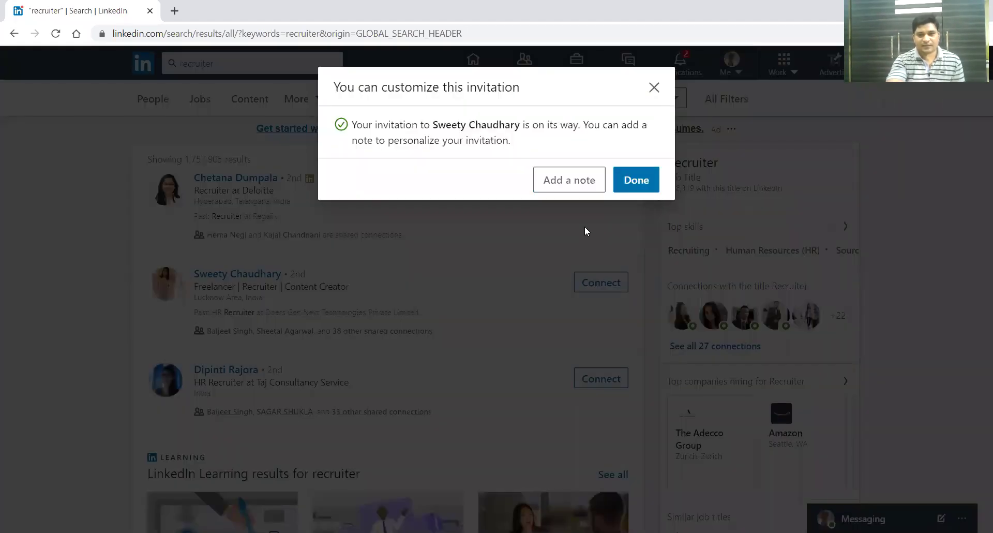
{"action": "left_click", "coordinate": [636, 180]}
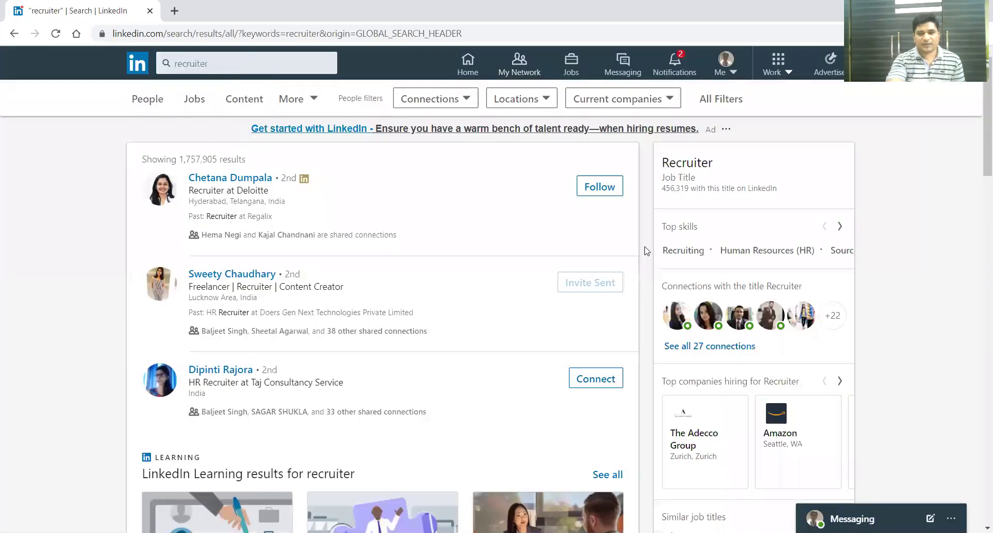
{"action": "left_click", "coordinate": [594, 381]}
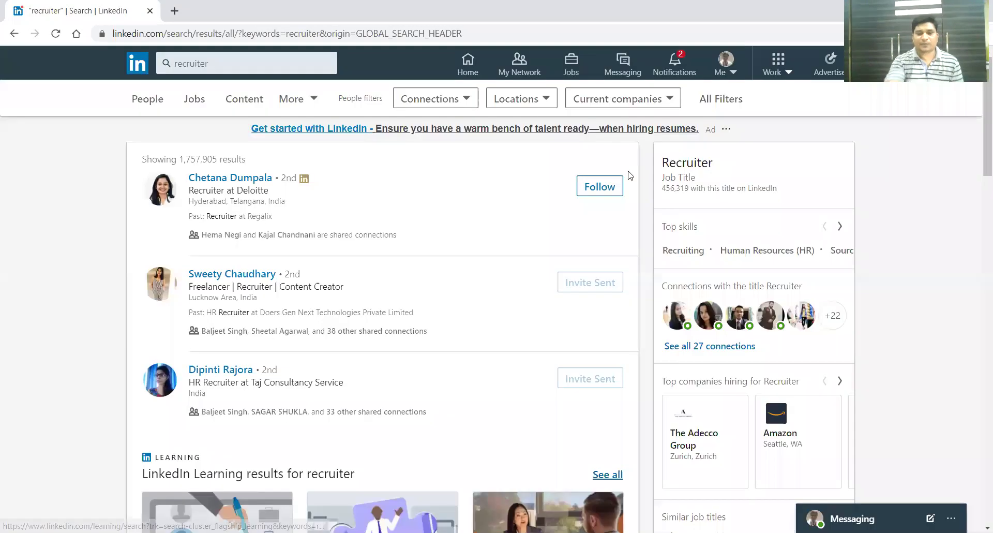
{"action": "left_click", "coordinate": [629, 177]}
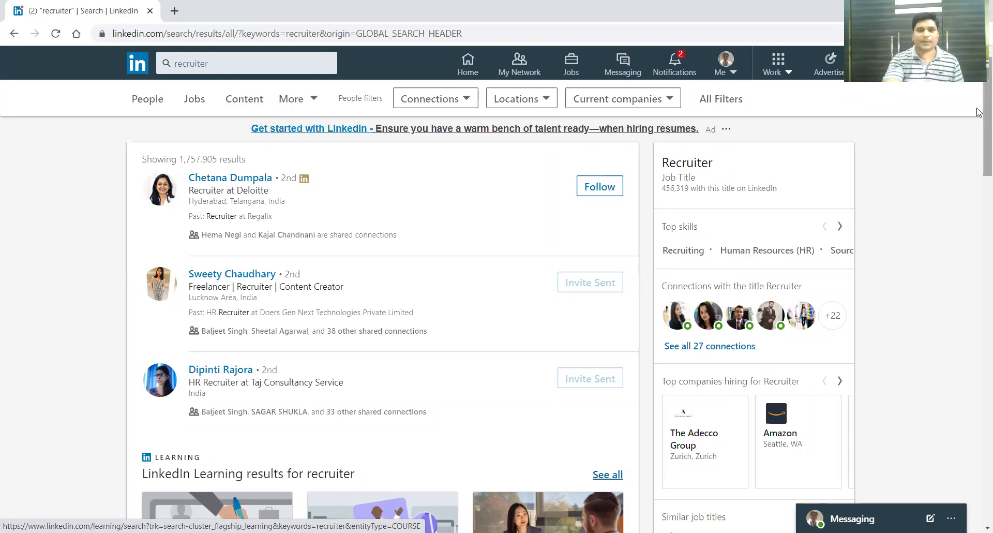
Step: Send connection invitations without a note to the recruiters at EduGorilla Community, Deloitte in Bengaluru and Ansrdex
{"action": "scroll", "coordinate": [979, 135], "scroll_direction": "down", "scroll_amount": 5}
{"action": "scroll", "coordinate": [978, 189], "scroll_direction": "down", "scroll_amount": 3}
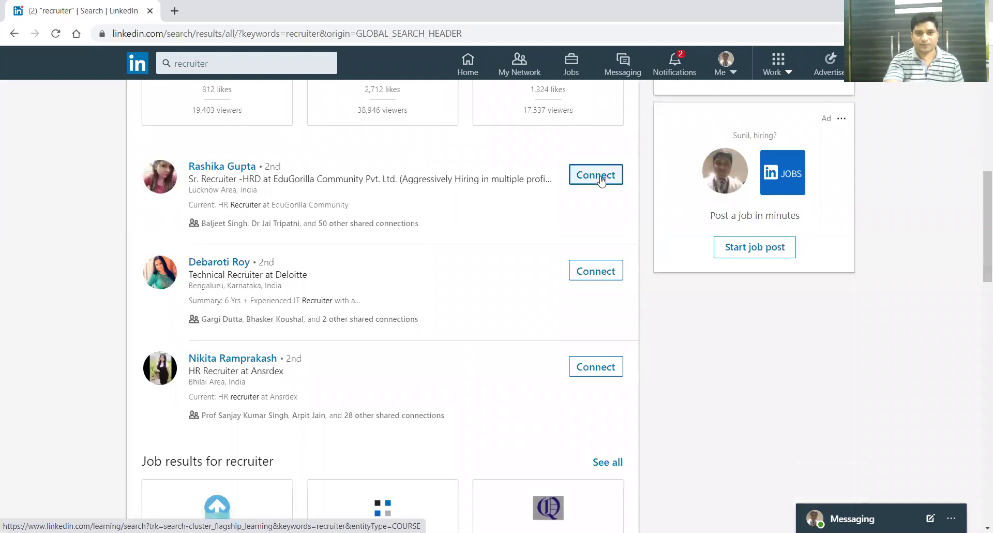
{"action": "left_click", "coordinate": [592, 177]}
{"action": "left_click", "coordinate": [630, 186]}
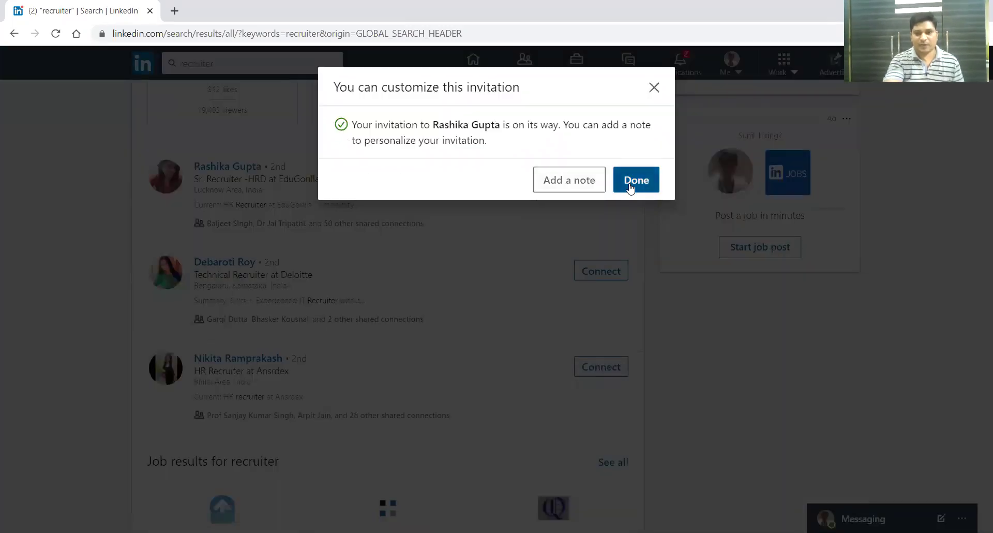
{"action": "left_click", "coordinate": [597, 271]}
{"action": "left_click", "coordinate": [649, 190]}
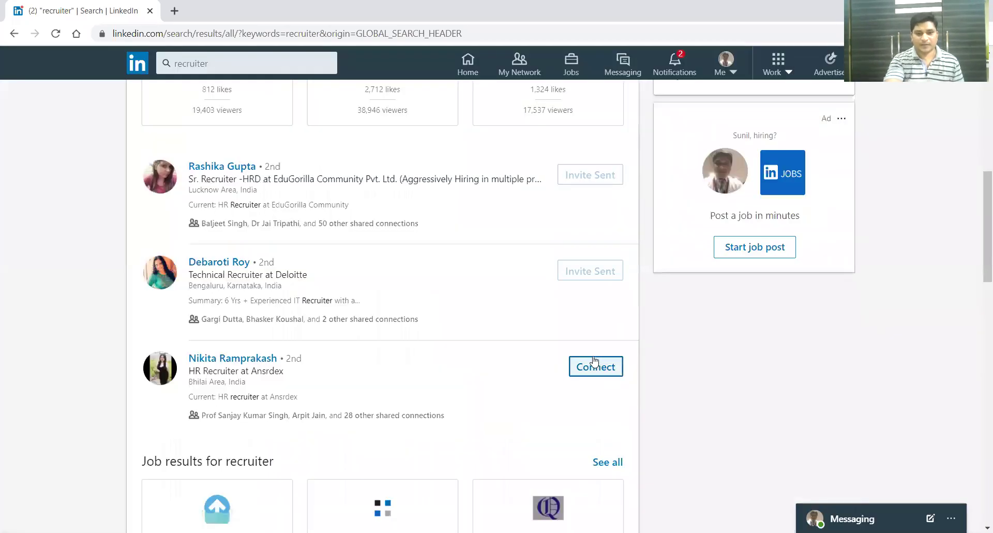
{"action": "left_click", "coordinate": [589, 365]}
{"action": "left_click", "coordinate": [636, 184]}
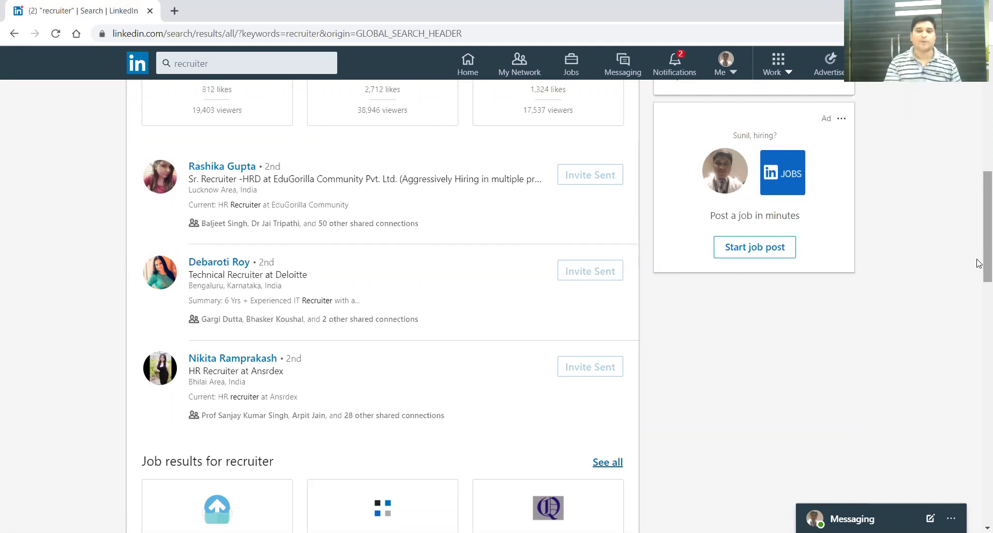
Step: Open the Jobs page and look through the job recommendations based on the profile
{"action": "left_click_drag", "start_coordinate": [979, 263], "coordinate": [979, 102]}
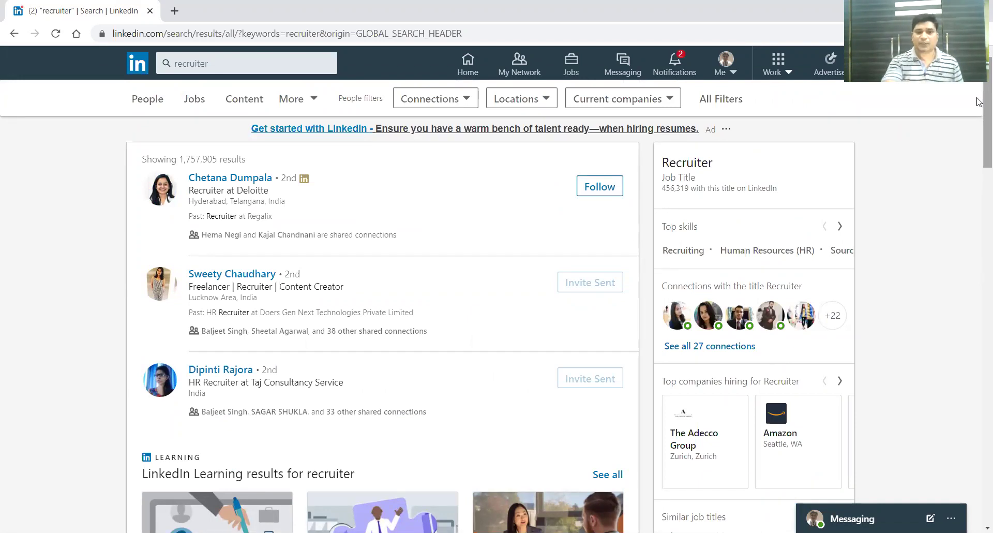
{"action": "left_click", "coordinate": [570, 63]}
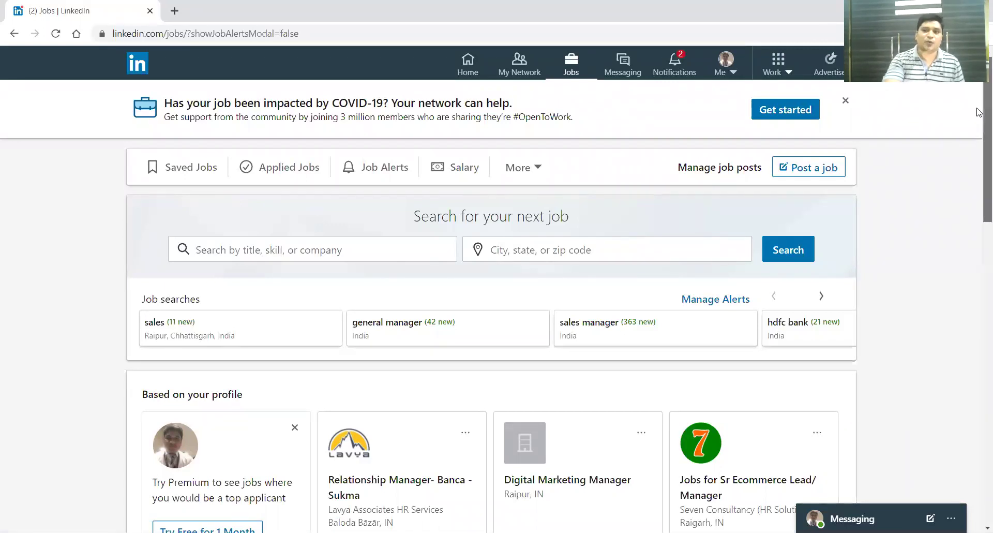
{"action": "scroll", "coordinate": [979, 115], "scroll_direction": "down", "scroll_amount": 1}
{"action": "scroll", "coordinate": [979, 156], "scroll_direction": "down", "scroll_amount": 2}
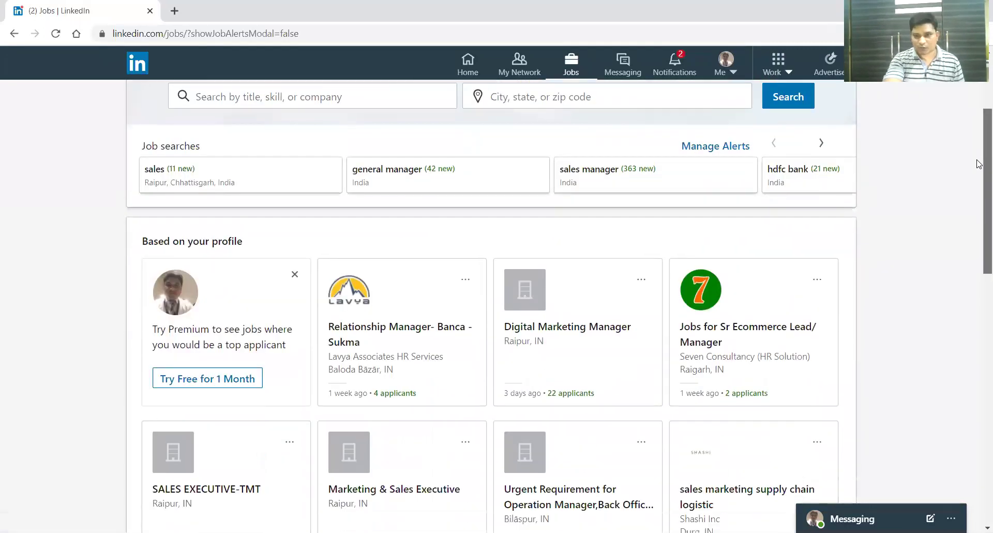
{"action": "scroll", "coordinate": [979, 186], "scroll_direction": "down", "scroll_amount": 1}
{"action": "scroll", "coordinate": [977, 201], "scroll_direction": "down", "scroll_amount": 1}
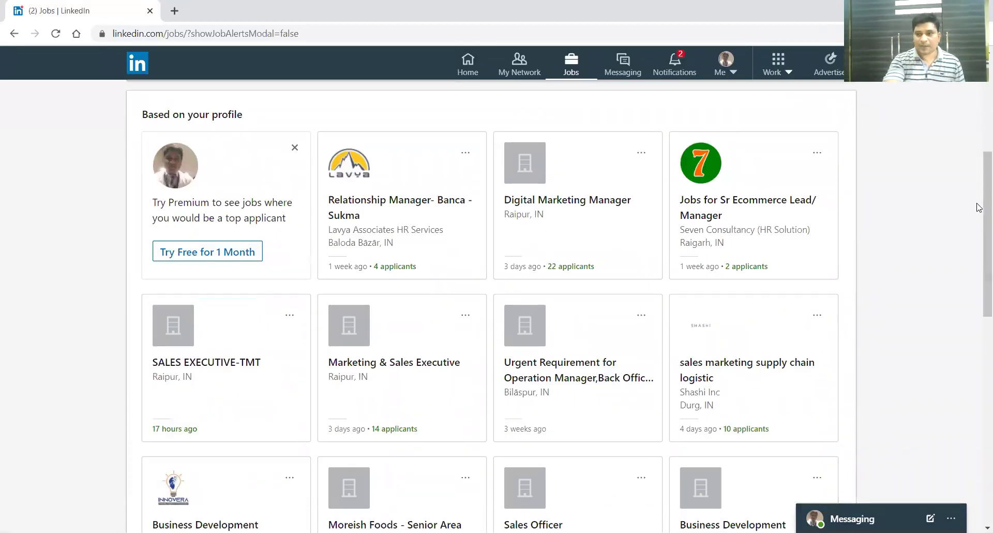
{"action": "scroll", "coordinate": [978, 280], "scroll_direction": "down", "scroll_amount": 3}
{"action": "scroll", "coordinate": [979, 296], "scroll_direction": "down", "scroll_amount": 8}
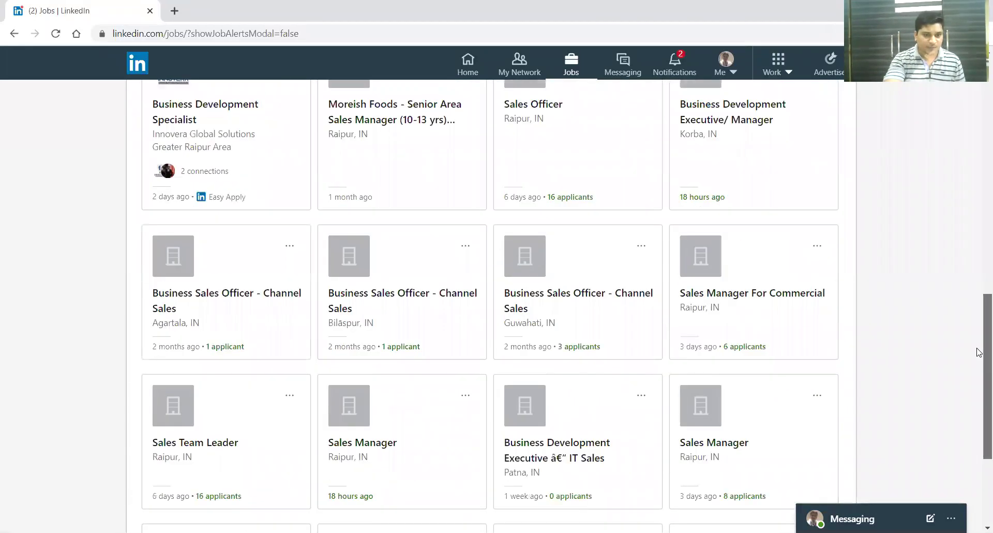
{"action": "scroll", "coordinate": [980, 357], "scroll_direction": "up", "scroll_amount": 10}
{"action": "scroll", "coordinate": [979, 206], "scroll_direction": "up", "scroll_amount": 6}
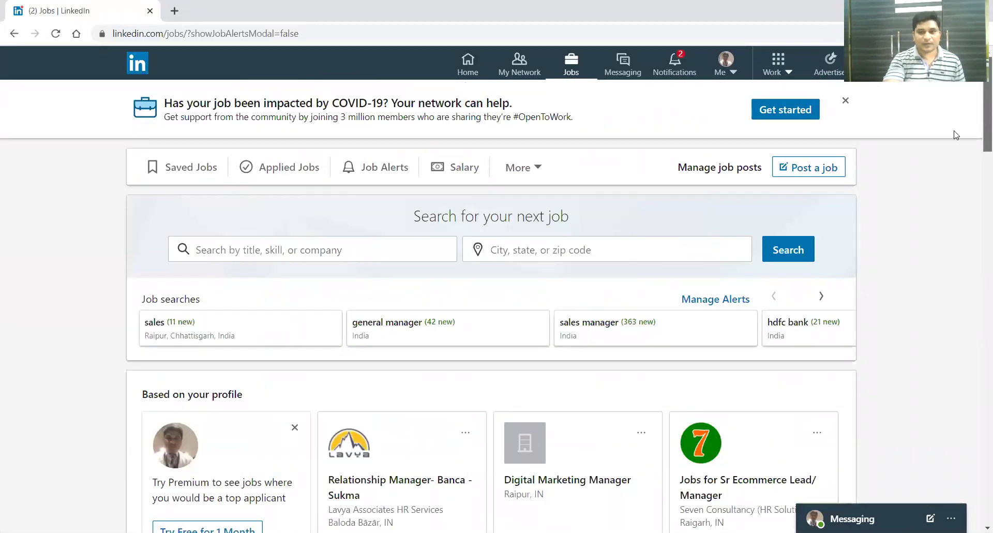
Step: Search for jobs with "Purchase" and choose the suggested title "purchasing manager"
{"action": "left_click", "coordinate": [246, 243]}
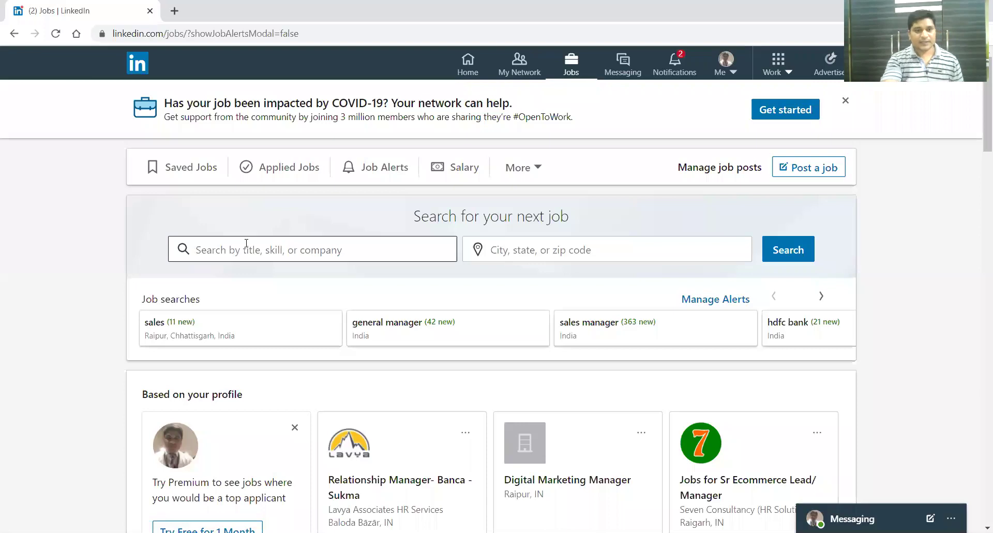
{"action": "left_click", "coordinate": [246, 243]}
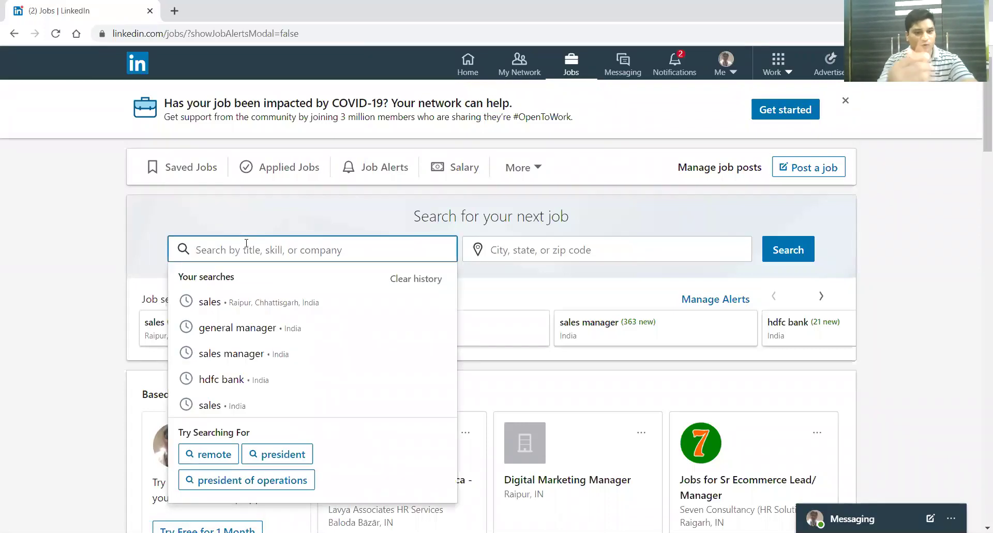
{"action": "type", "text": "Purchase"}
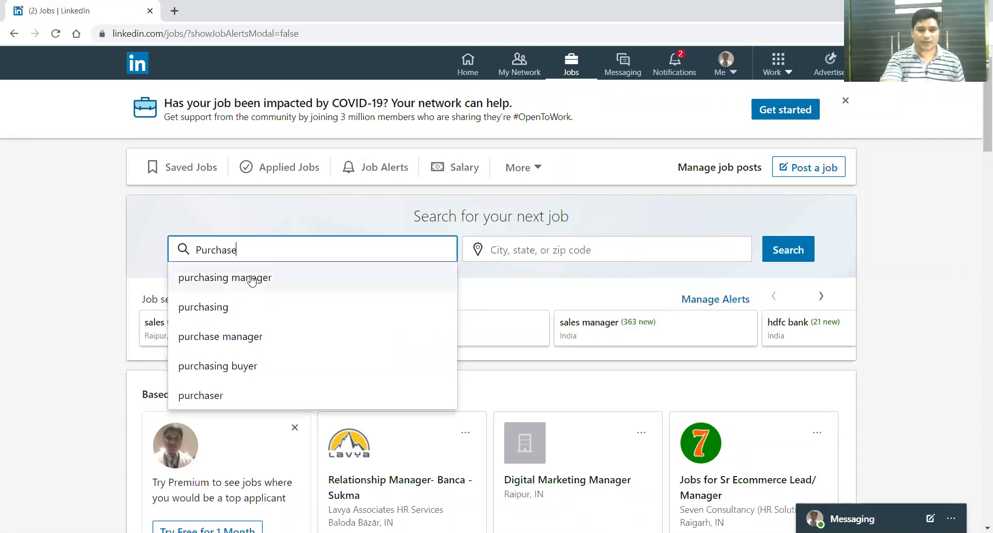
{"action": "left_click", "coordinate": [249, 263]}
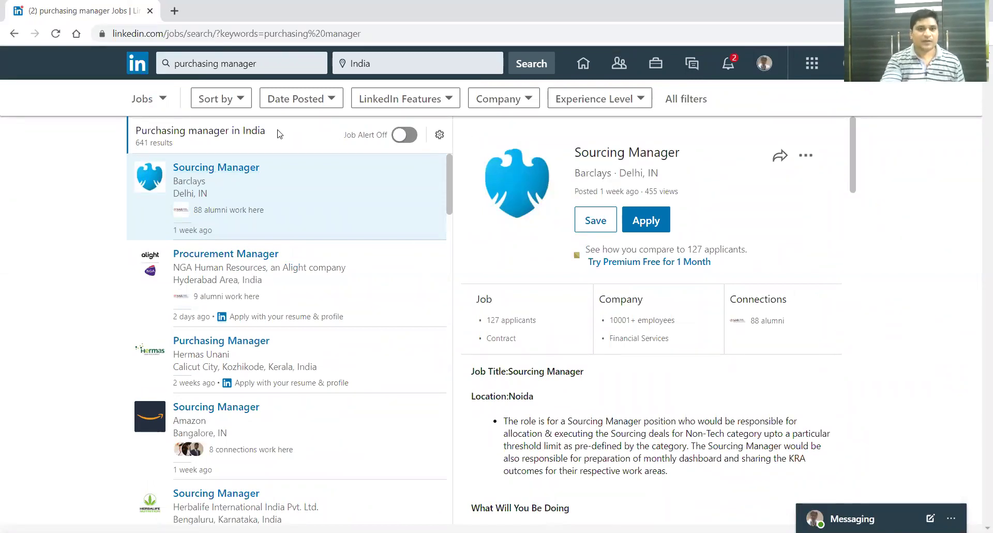
Step: Apply the Most relevant sort order and limit the purchasing manager jobs to those posted in the past week
{"action": "left_click", "coordinate": [240, 105]}
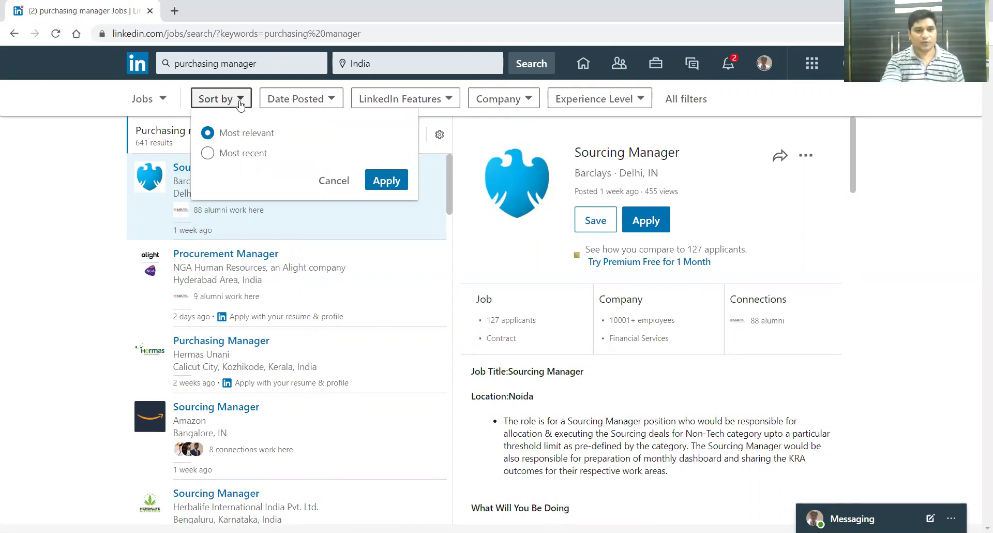
{"action": "left_click", "coordinate": [378, 177]}
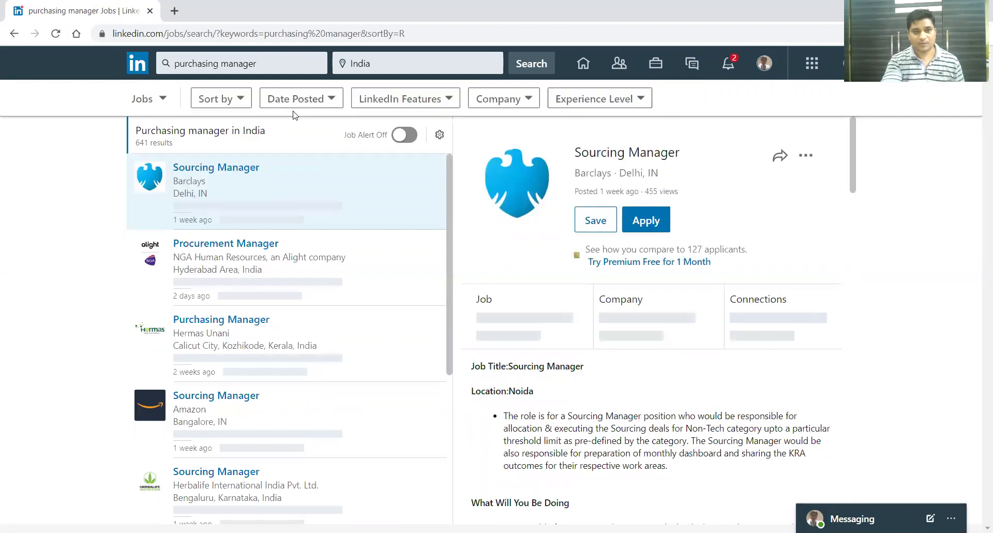
{"action": "left_click", "coordinate": [301, 104]}
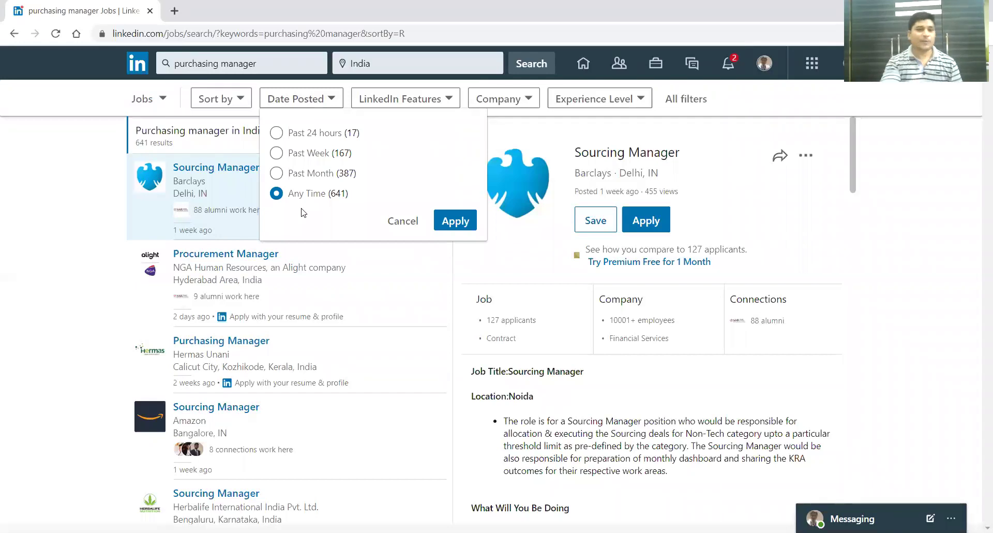
{"action": "left_click", "coordinate": [276, 154]}
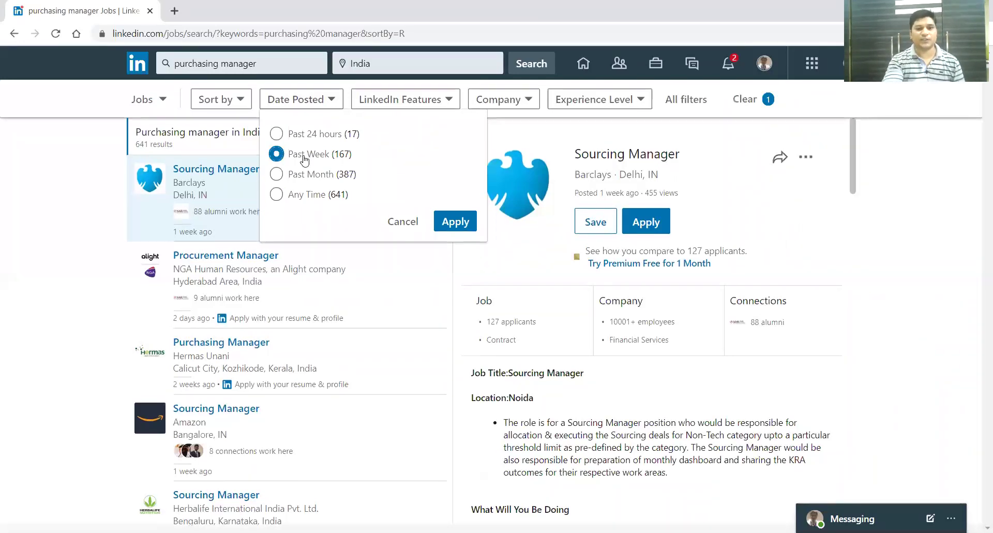
{"action": "left_click", "coordinate": [452, 223]}
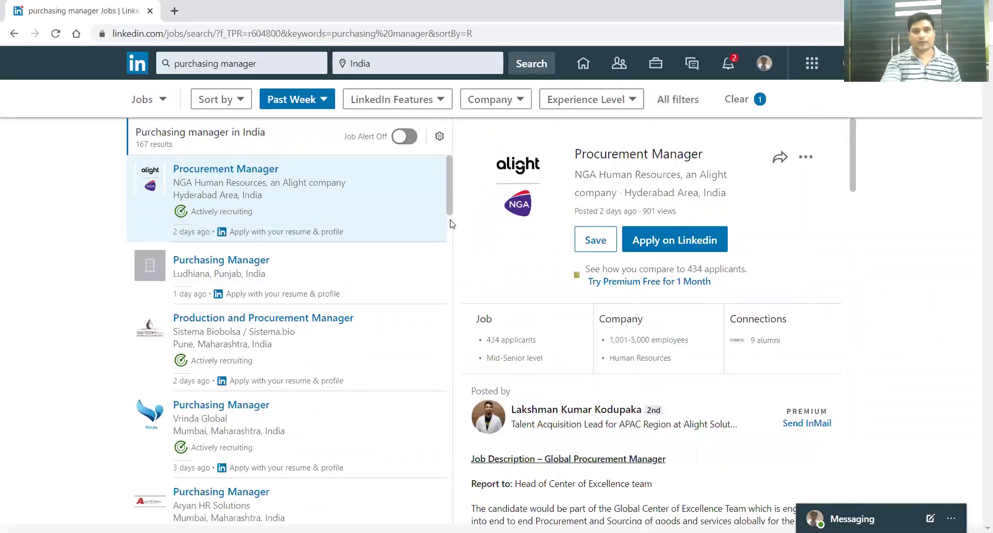
Step: Review the options offered by the LinkedIn Features, Company and Experience Level filters without applying any of them
{"action": "left_click", "coordinate": [432, 101]}
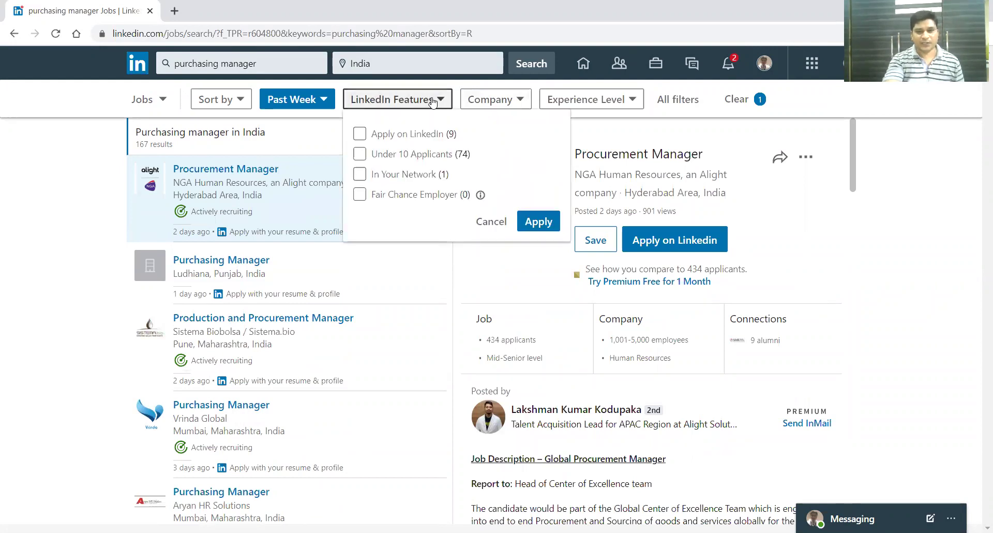
{"action": "left_click", "coordinate": [432, 101]}
{"action": "left_click", "coordinate": [494, 98]}
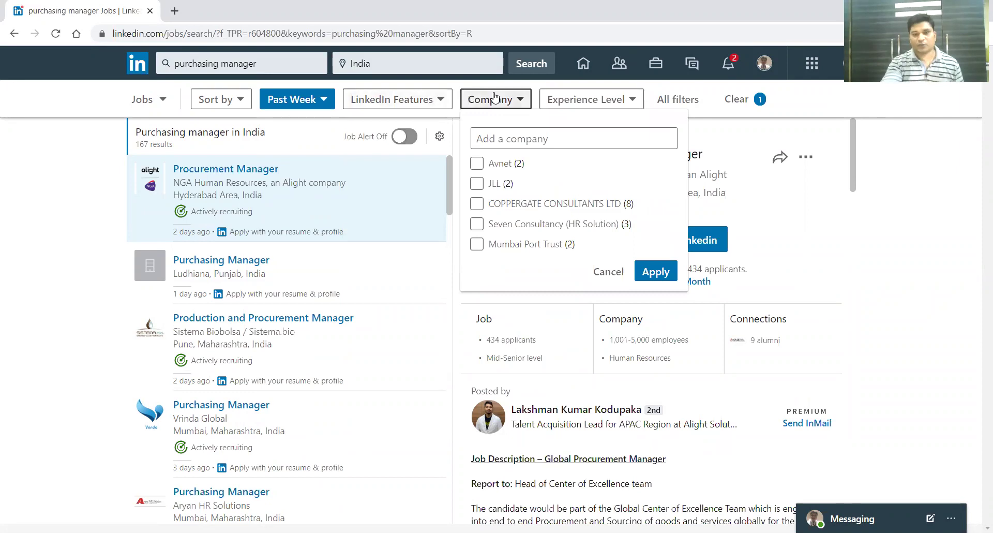
{"action": "left_click", "coordinate": [494, 98]}
{"action": "left_click", "coordinate": [588, 102]}
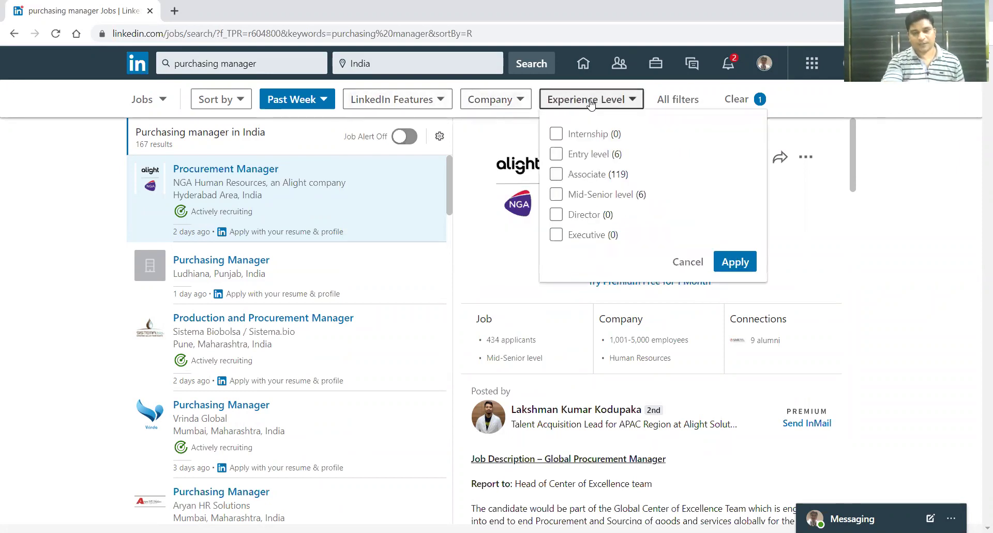
{"action": "left_click", "coordinate": [591, 103]}
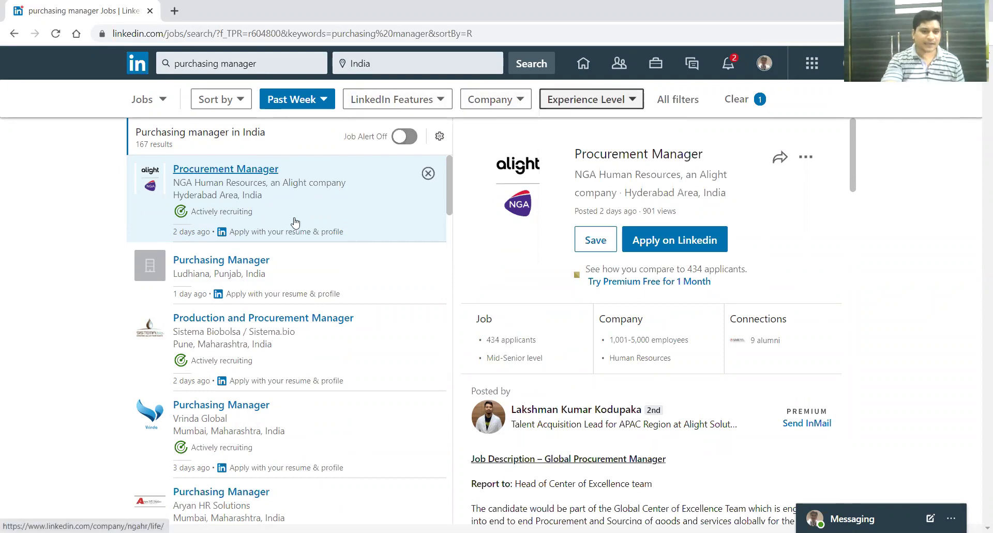
{"action": "left_click_drag", "start_coordinate": [979, 145], "coordinate": [859, 165]}
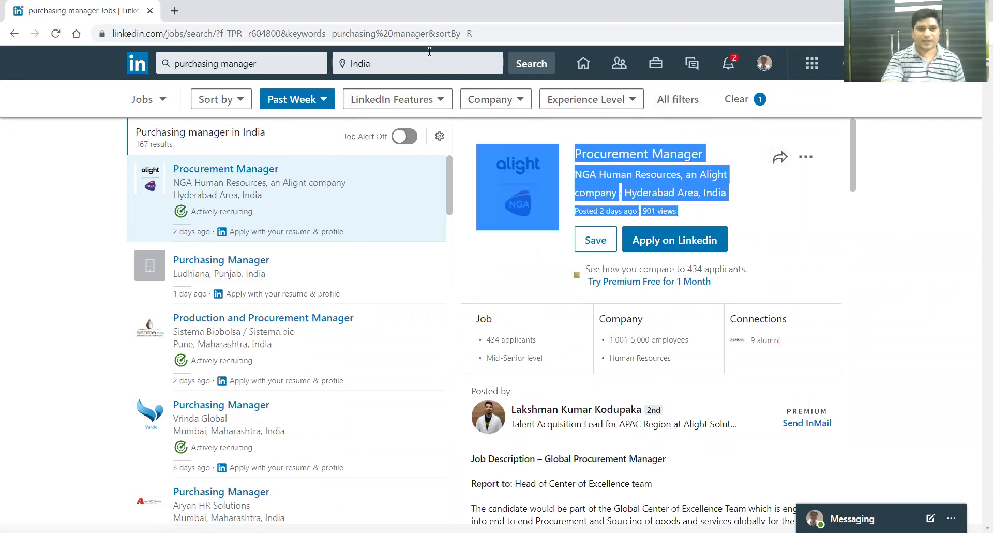
Step: Change the job search location to Raipur, Chhattisgarh, India
{"action": "double_click", "coordinate": [413, 63]}
{"action": "type", "text": "r"}
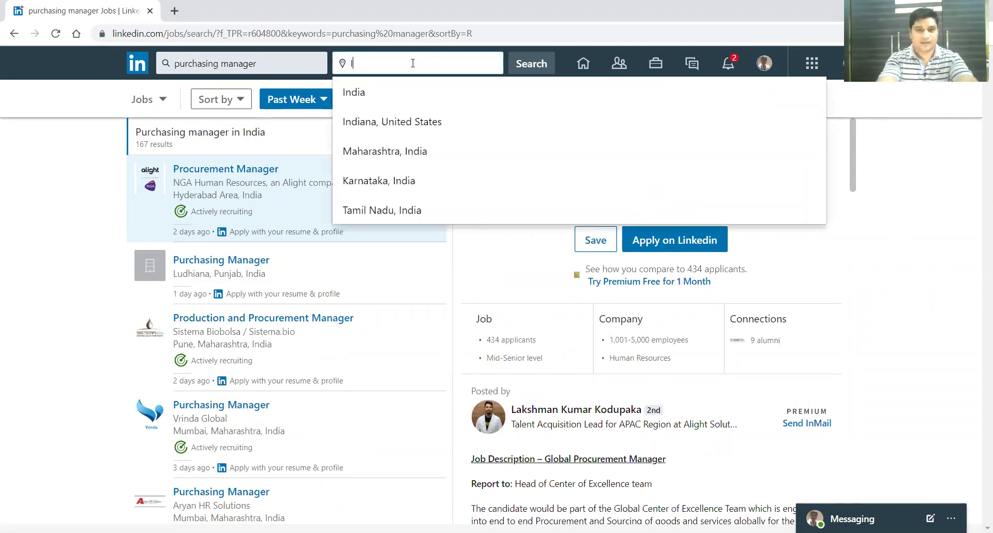
{"action": "type", "text": "ai"}
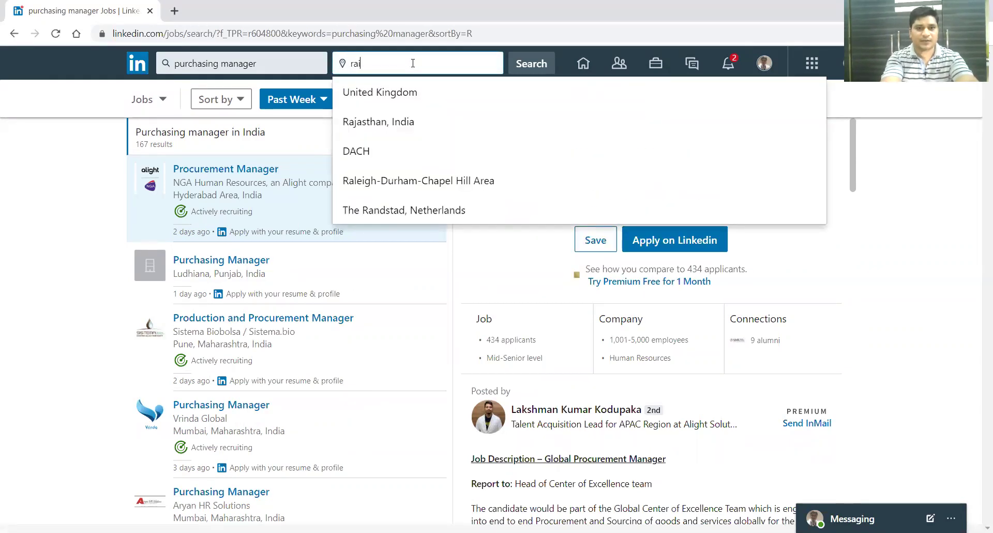
{"action": "type", "text": "pur"}
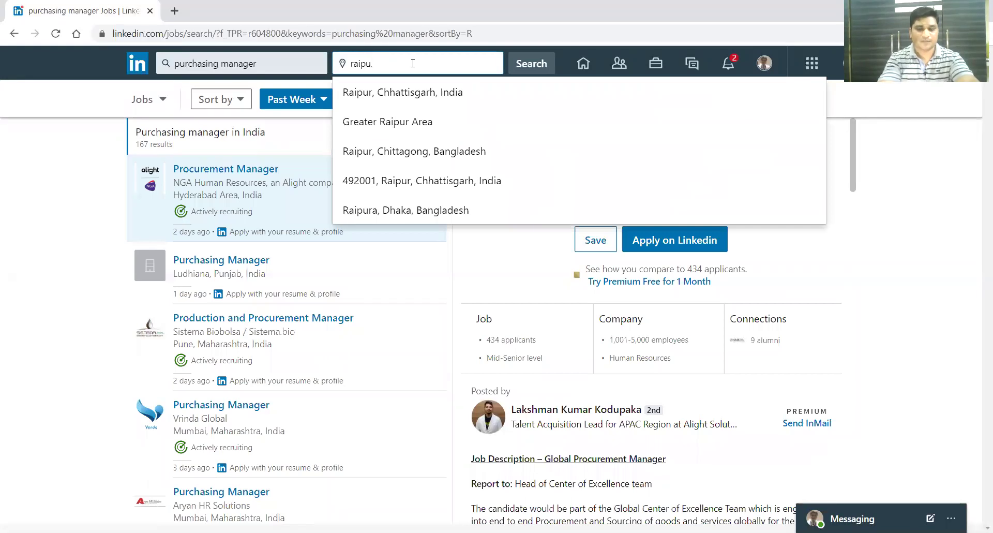
{"action": "left_click", "coordinate": [408, 93]}
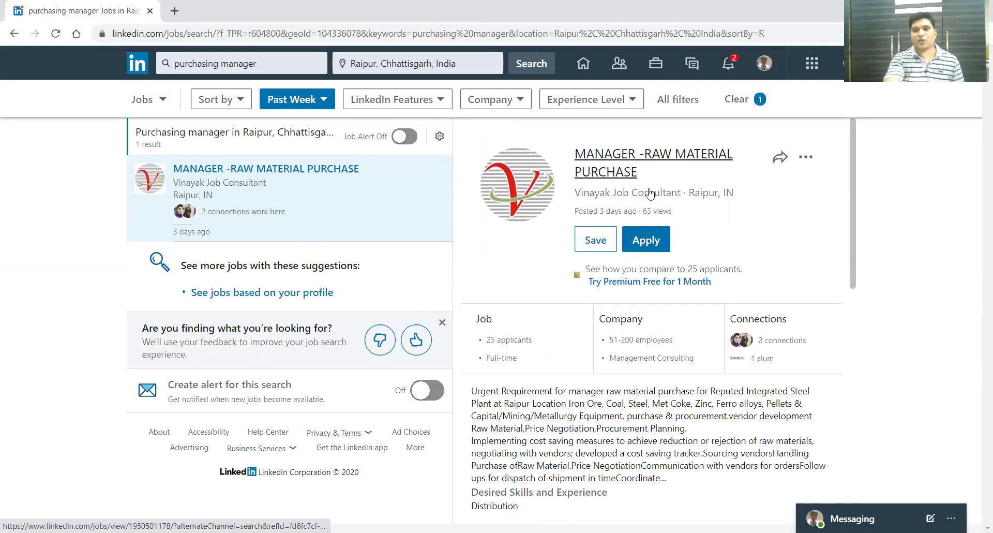
Step: Read through the description and company details of the MANAGER -RAW MATERIAL PURCHASE job
{"action": "left_click_drag", "start_coordinate": [853, 165], "coordinate": [834, 282]}
{"action": "scroll", "coordinate": [829, 299], "scroll_direction": "down", "scroll_amount": 3}
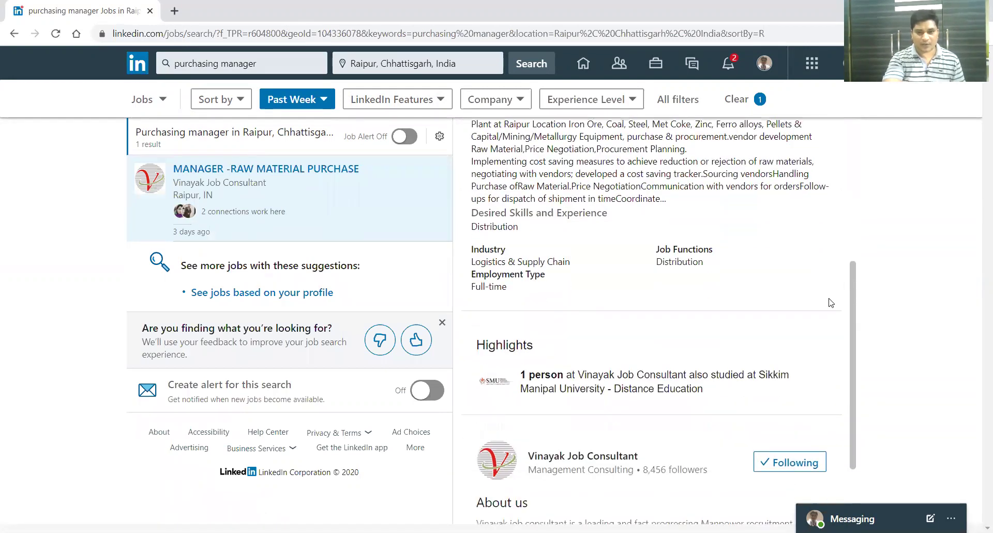
{"action": "scroll", "coordinate": [827, 305], "scroll_direction": "up", "scroll_amount": 8}
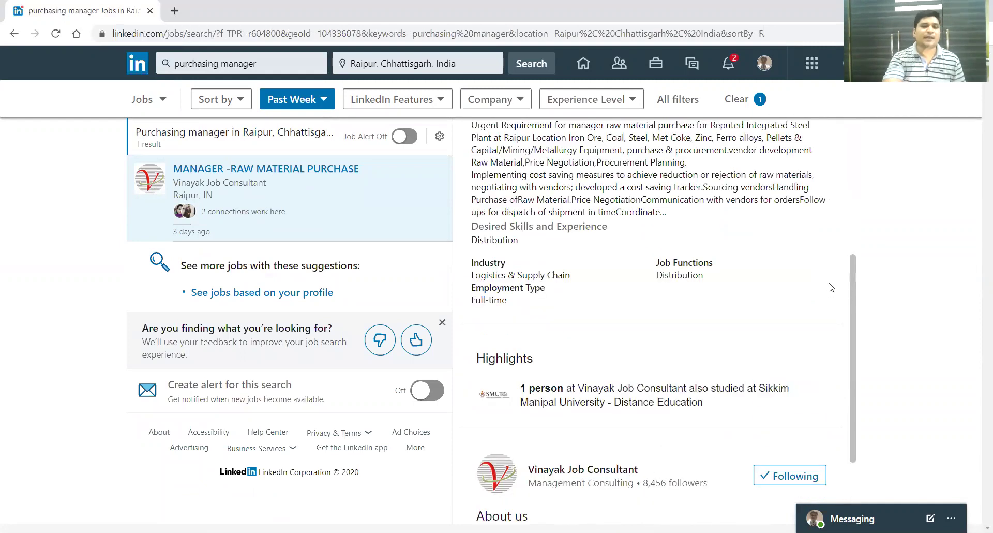
Step: Open the external application page for the raw material purchase job, look through it and close it
{"action": "left_click", "coordinate": [644, 251]}
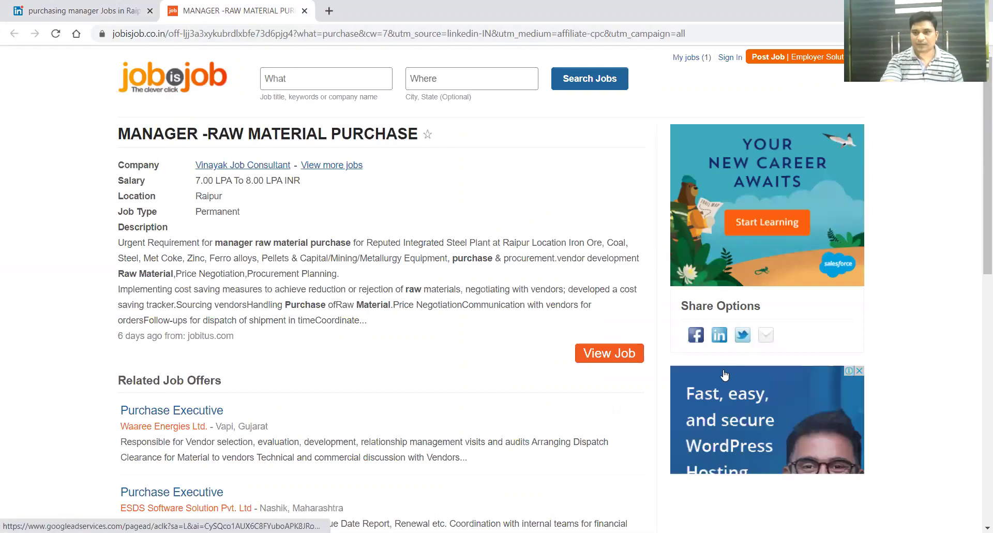
{"action": "left_click_drag", "start_coordinate": [986, 108], "coordinate": [927, 275]}
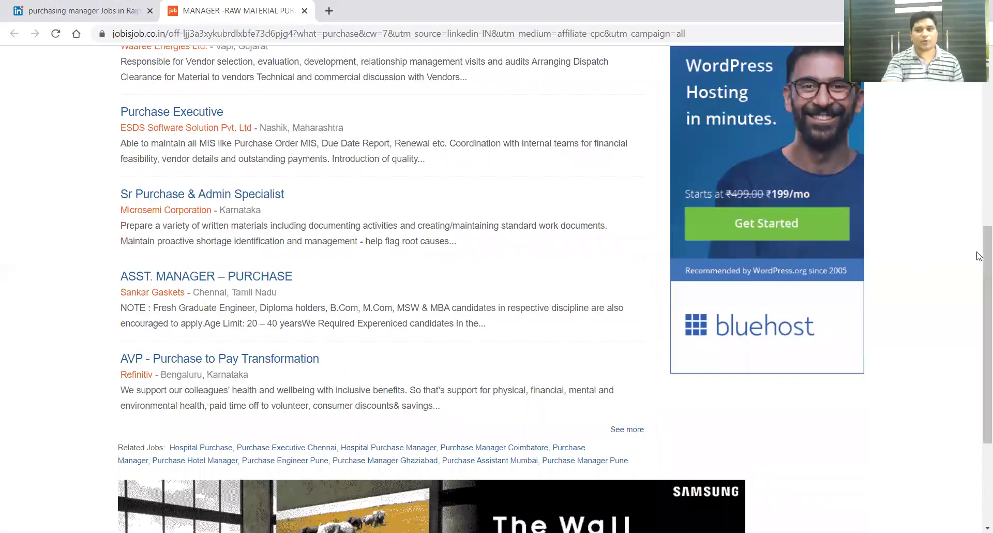
{"action": "left_click_drag", "start_coordinate": [979, 256], "coordinate": [448, 69]}
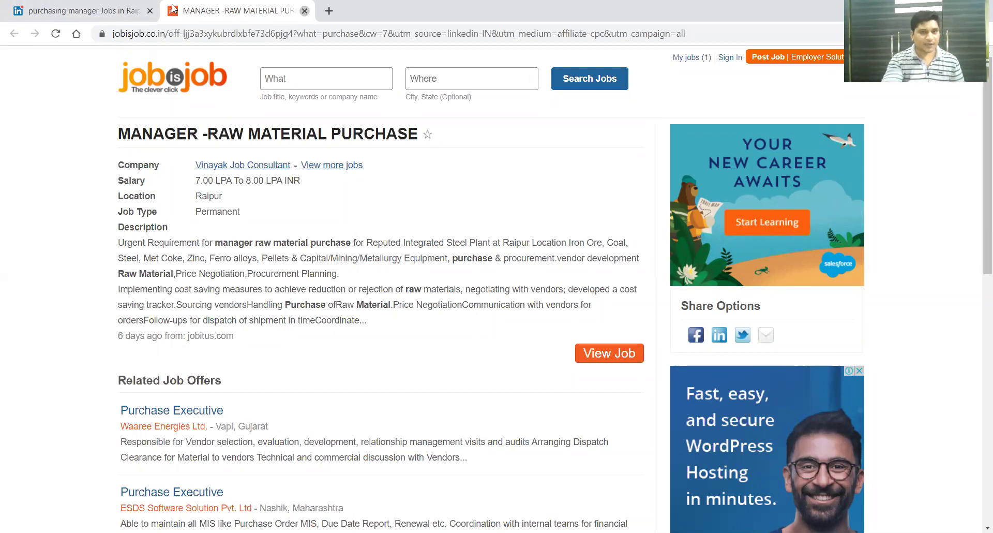
{"action": "left_click", "coordinate": [305, 11]}
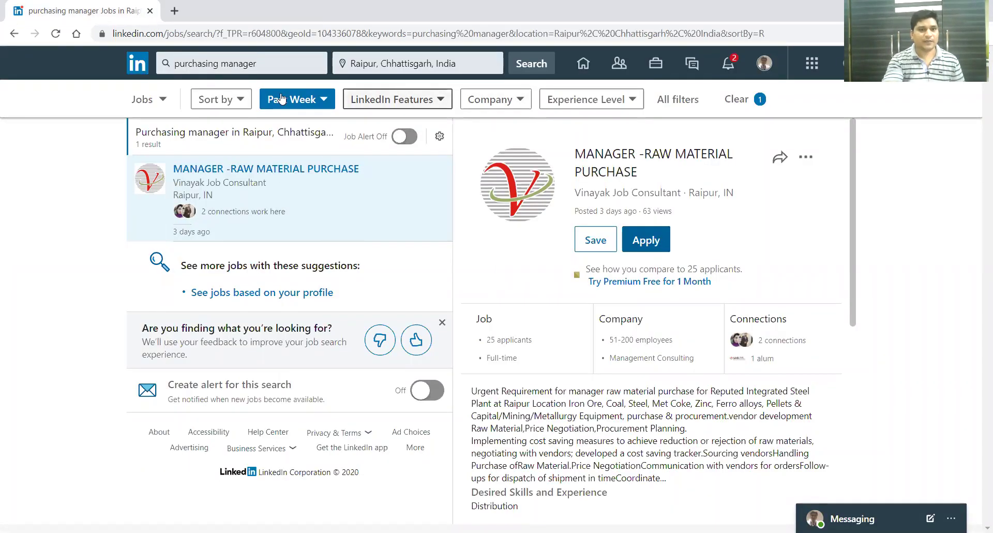
Step: Replace the job keyword with "Sales" and run the suggested "sales" search for Raipur, Chhattisgarh
{"action": "left_click", "coordinate": [276, 72]}
{"action": "key", "text": "BackSpace"}
{"action": "key", "text": "BackSpace"}
{"action": "key", "text": "BackSpace"}
{"action": "key", "text": "BackSpace"}
{"action": "key", "text": "BackSpace"}
{"action": "key", "text": "BackSpace"}
{"action": "key", "text": "BackSpace"}
{"action": "key", "text": "BackSpace"}
{"action": "key", "text": "BackSpace"}
{"action": "key", "text": "BackSpace"}
{"action": "key", "text": "BackSpace"}
{"action": "key", "text": "BackSpace"}
{"action": "key", "text": "BackSpace"}
{"action": "key", "text": "BackSpace"}
{"action": "key", "text": "BackSpace"}
{"action": "key", "text": "BackSpace"}
{"action": "key", "text": "BackSpace"}
{"action": "key", "text": "BackSpace"}
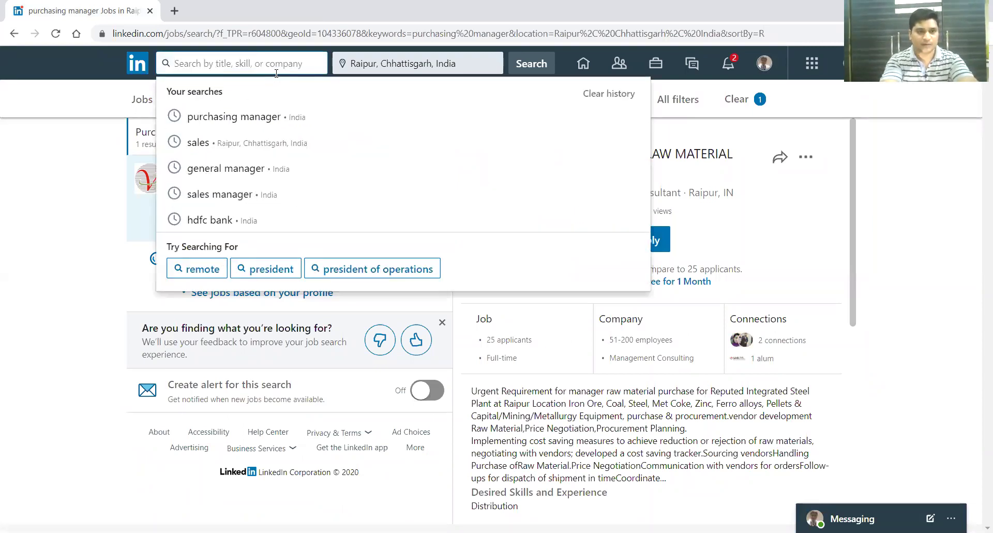
{"action": "type", "text": "Sales"}
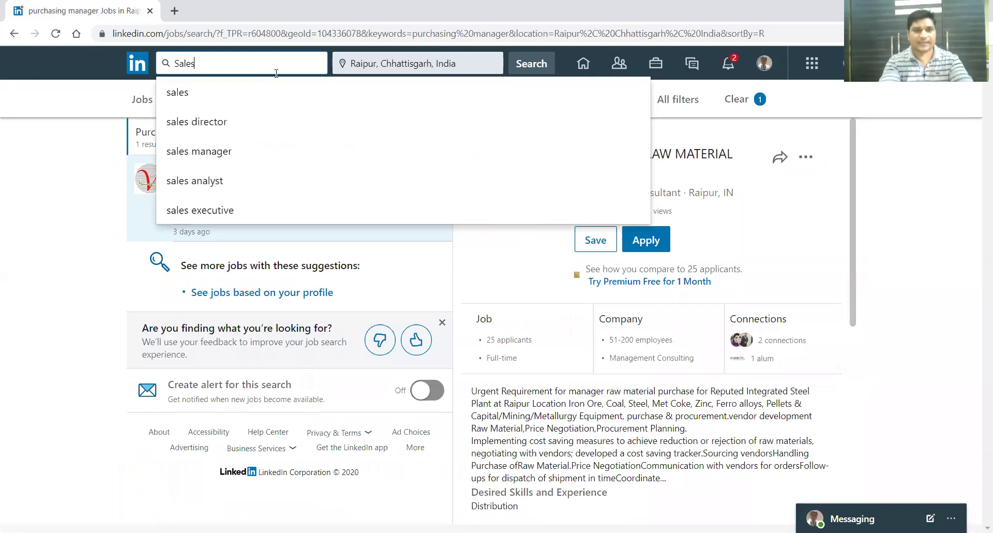
{"action": "left_click", "coordinate": [200, 99]}
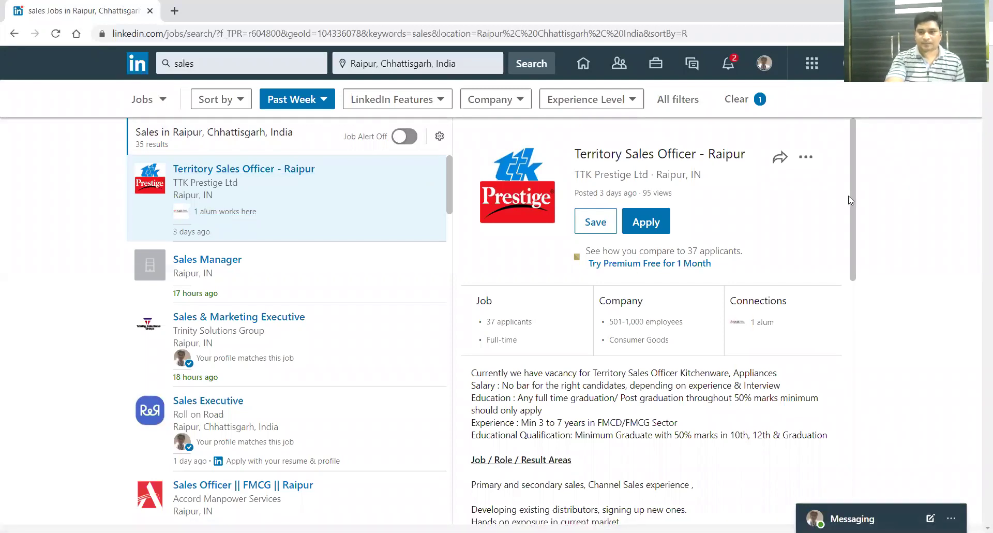
Step: Open the external application page for the Territory Sales Officer - Raipur job, look through it and close it
{"action": "mouse_move", "coordinate": [853, 200]}
{"action": "left_mouse_down"}
{"action": "mouse_move", "coordinate": [835, 295]}
{"action": "mouse_move", "coordinate": [855, 276]}
{"action": "mouse_move", "coordinate": [857, 183]}
{"action": "left_mouse_up"}
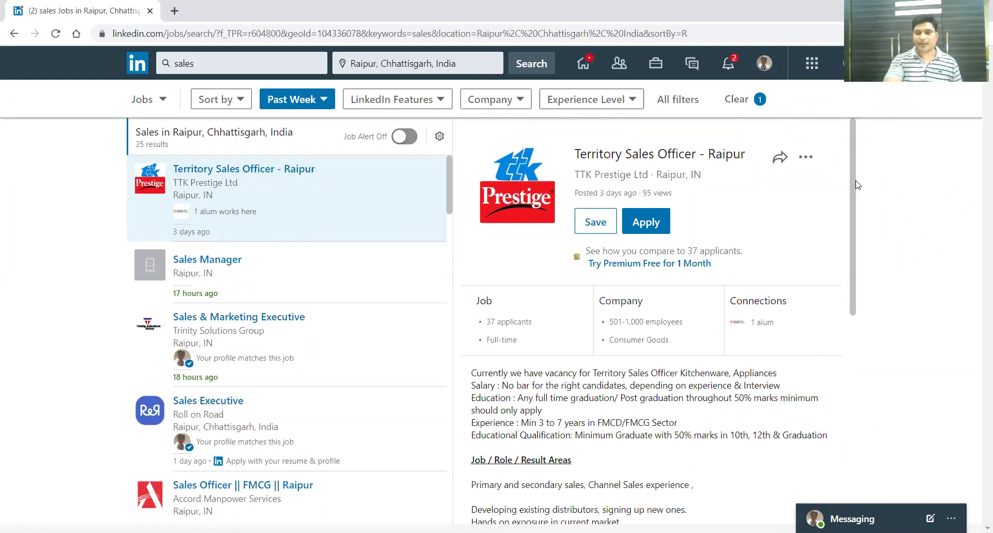
{"action": "left_click", "coordinate": [637, 222]}
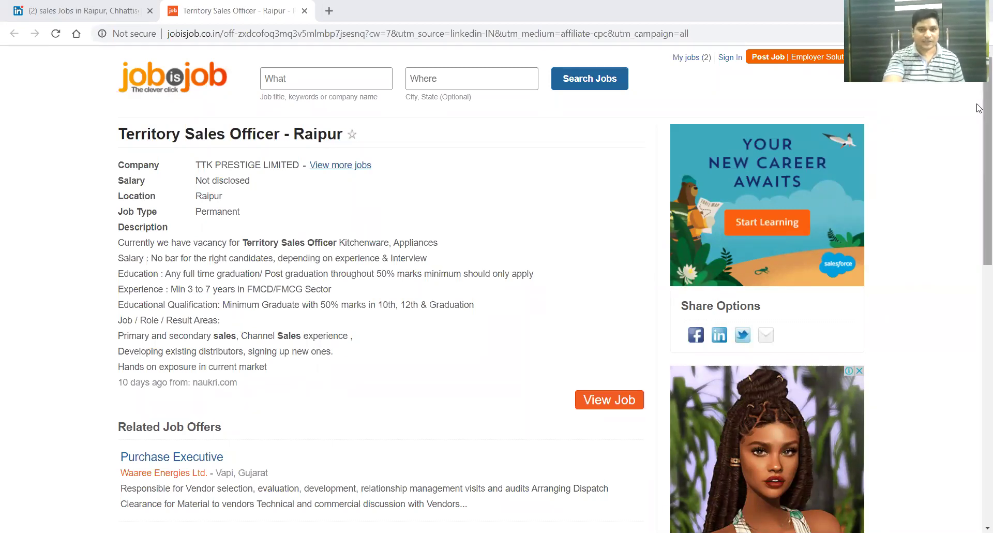
{"action": "scroll", "coordinate": [957, 304], "scroll_direction": "down", "scroll_amount": 12}
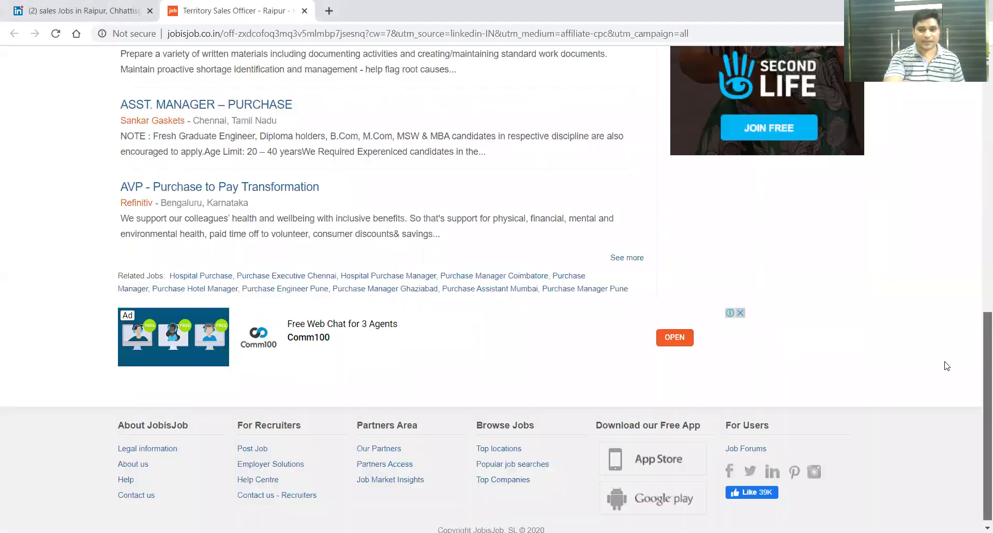
{"action": "scroll", "coordinate": [975, 195], "scroll_direction": "up", "scroll_amount": 15}
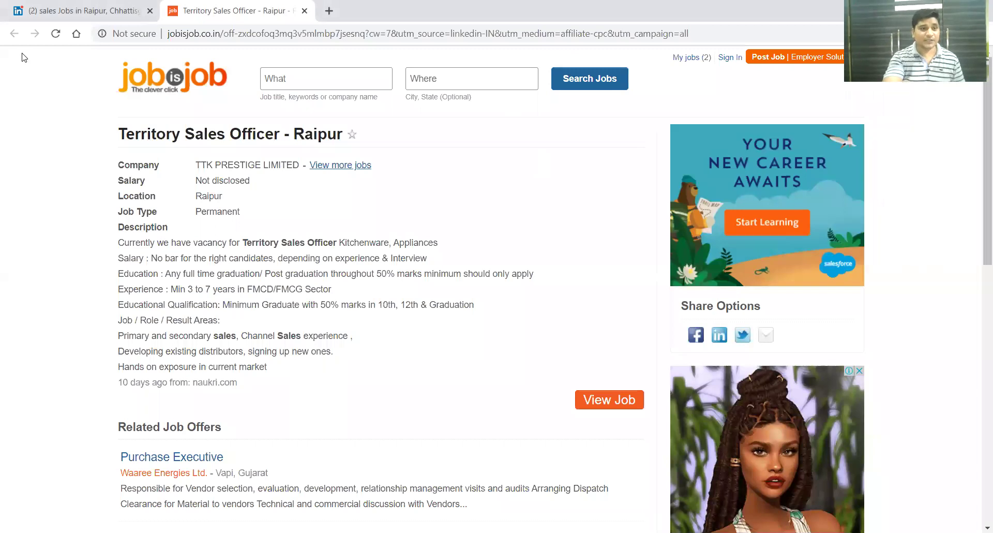
{"action": "left_click", "coordinate": [304, 10]}
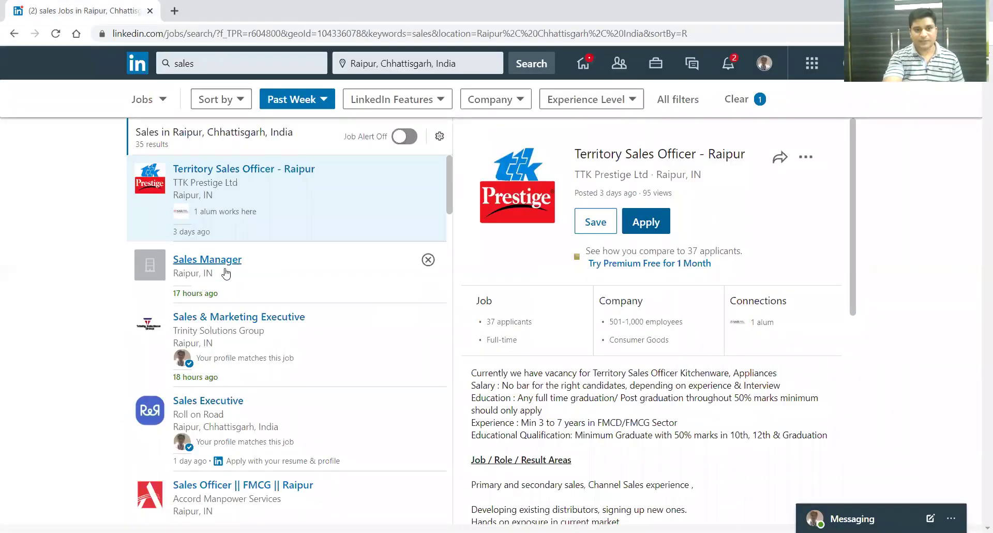
Step: View the Sales Manager job and read through the details of the Sales Executive job at Roll on Road
{"action": "left_click", "coordinate": [207, 260]}
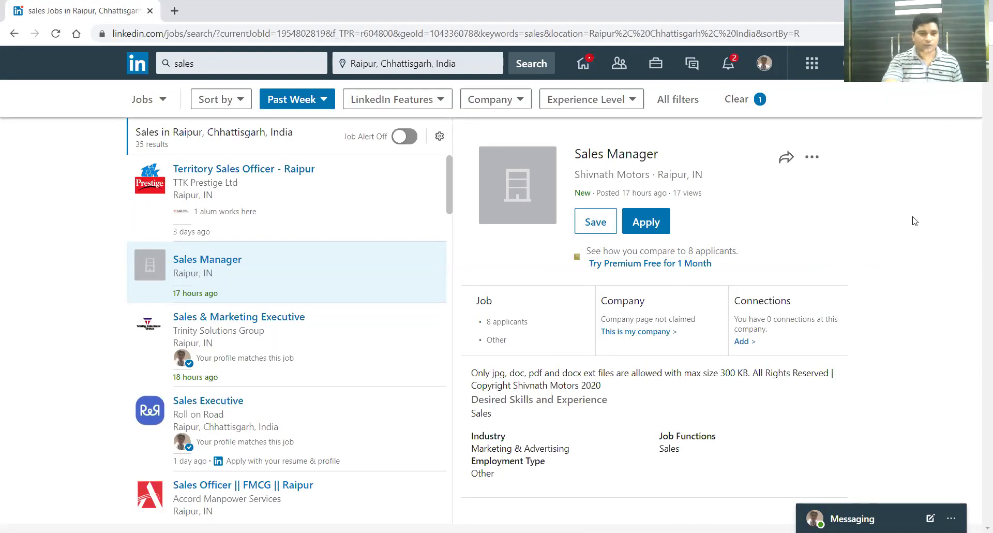
{"action": "left_click", "coordinate": [208, 402]}
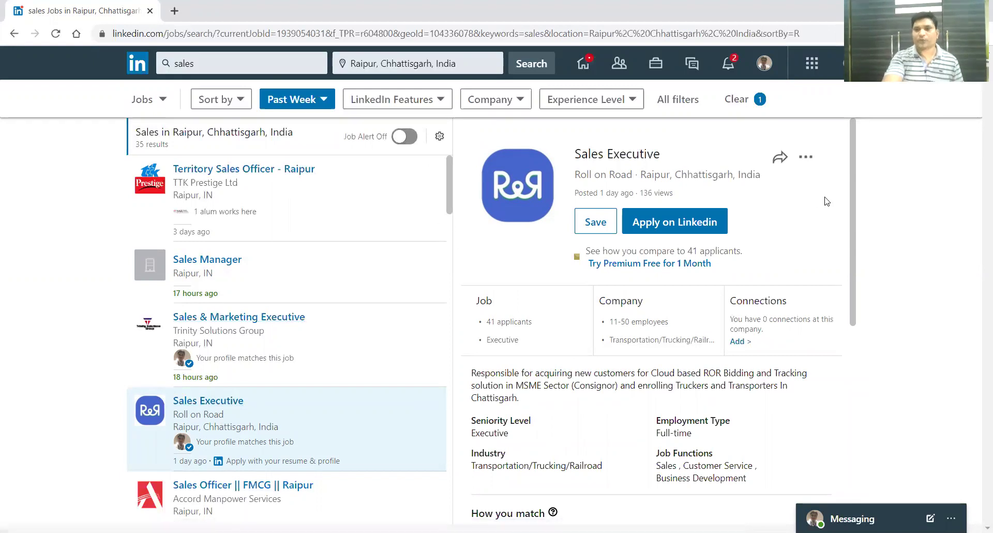
{"action": "scroll", "coordinate": [854, 176], "scroll_direction": "down", "scroll_amount": 3}
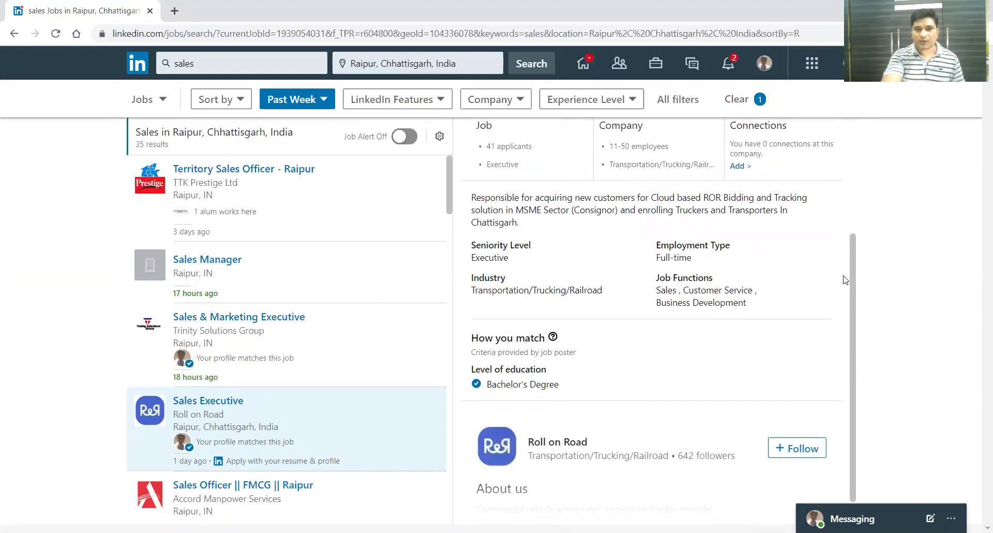
{"action": "scroll", "coordinate": [844, 289], "scroll_direction": "down", "scroll_amount": 1}
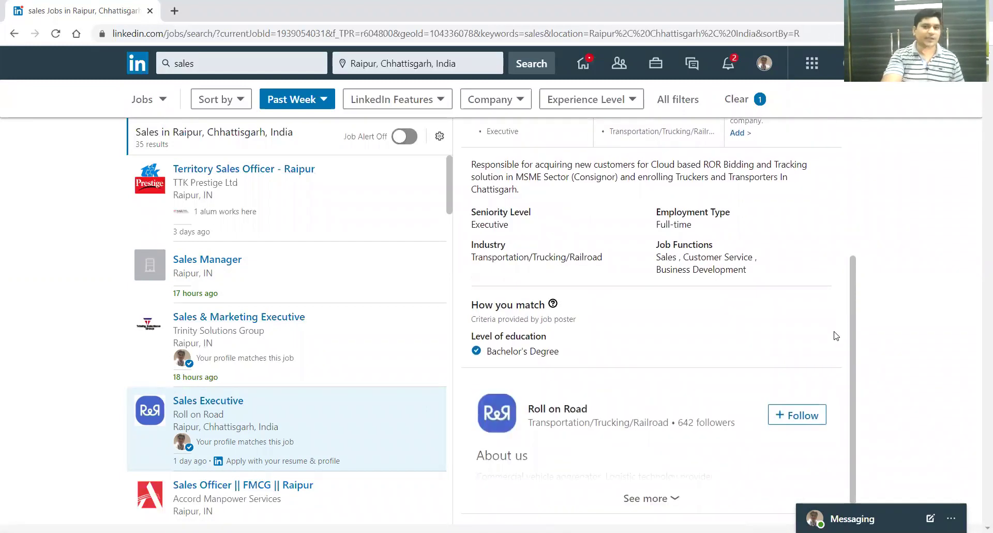
{"action": "scroll", "coordinate": [841, 290], "scroll_direction": "up", "scroll_amount": 4}
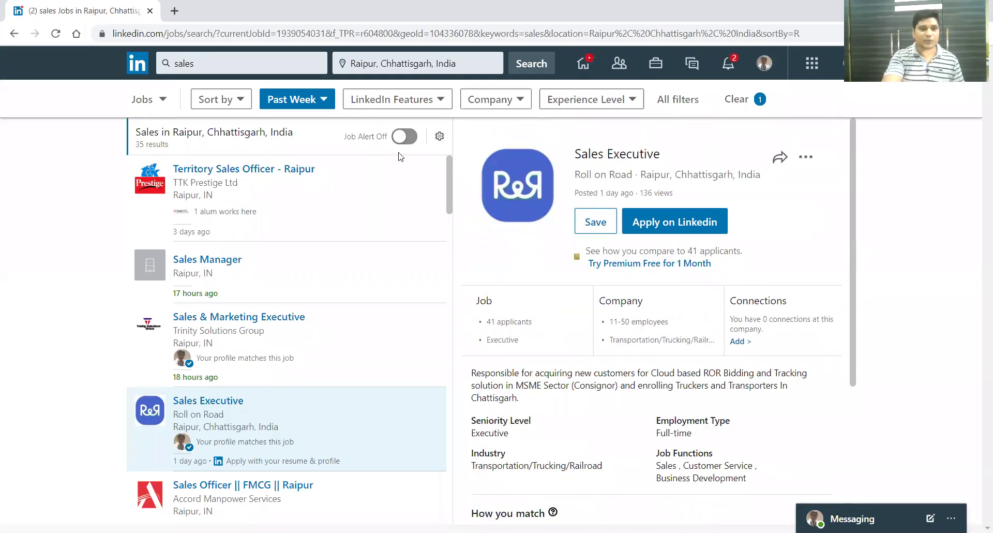
Step: Search for "Telecaller" jobs in Raipur, Chhattisgarh
{"action": "double_click", "coordinate": [229, 63]}
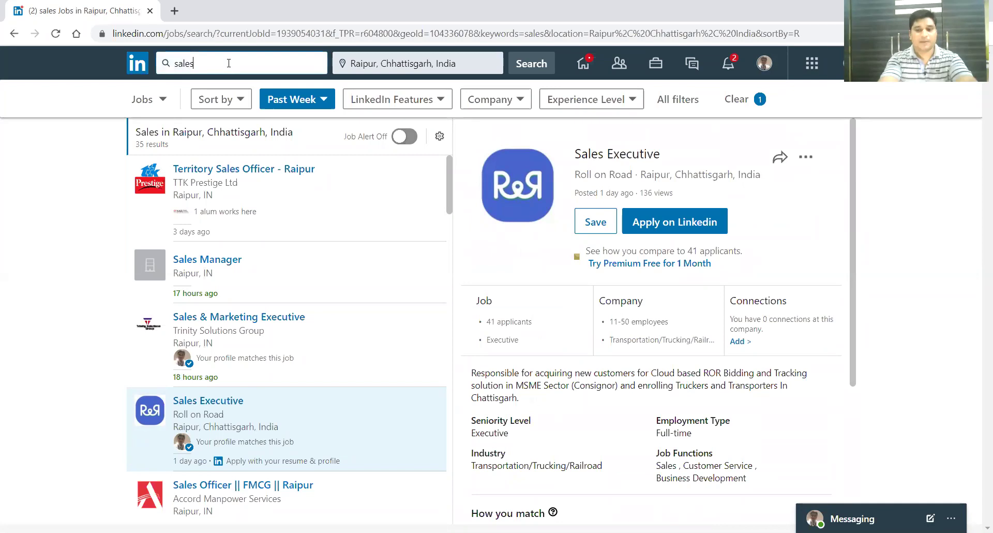
{"action": "type", "text": "s"}
{"action": "key", "text": "BackSpace"}
{"action": "type", "text": "Te"}
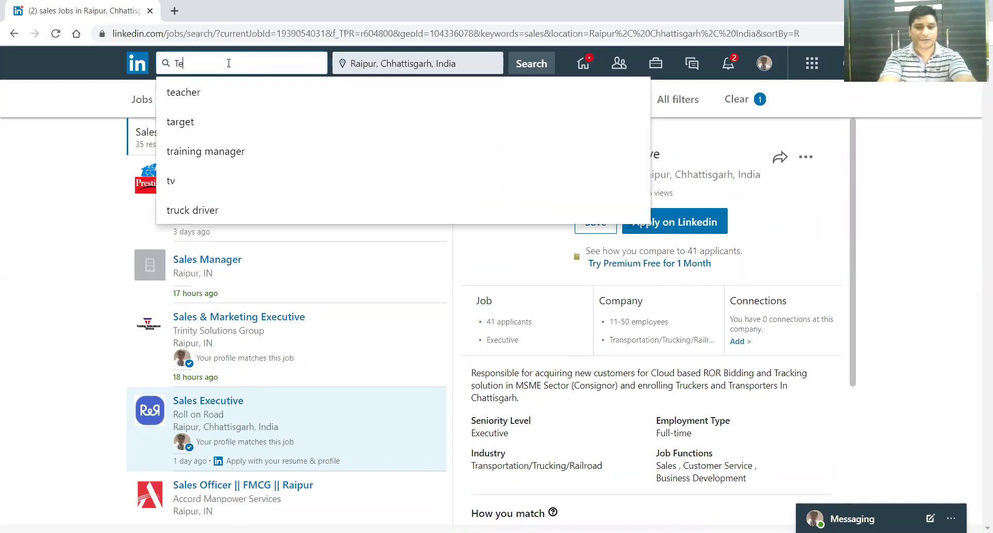
{"action": "type", "text": "lecaller"}
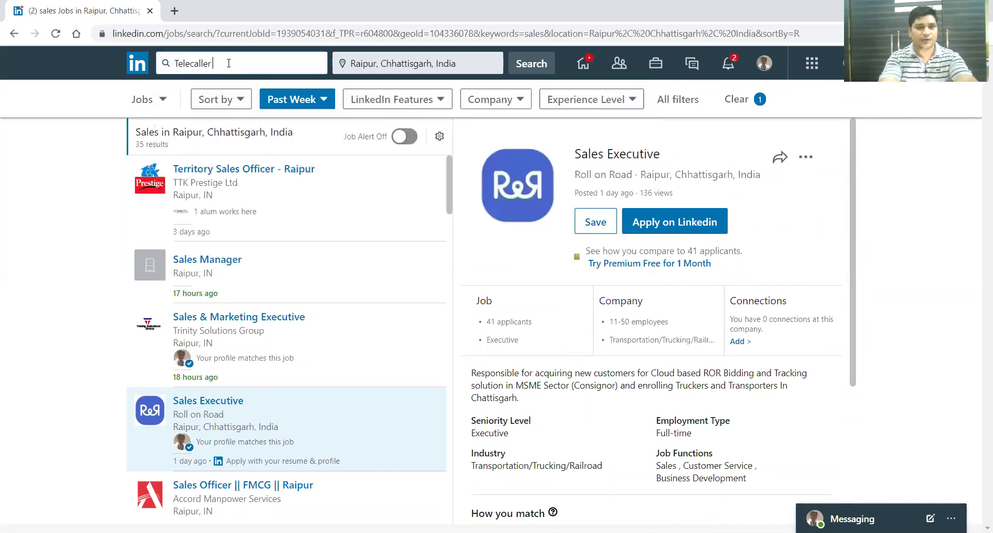
{"action": "left_click", "coordinate": [542, 65]}
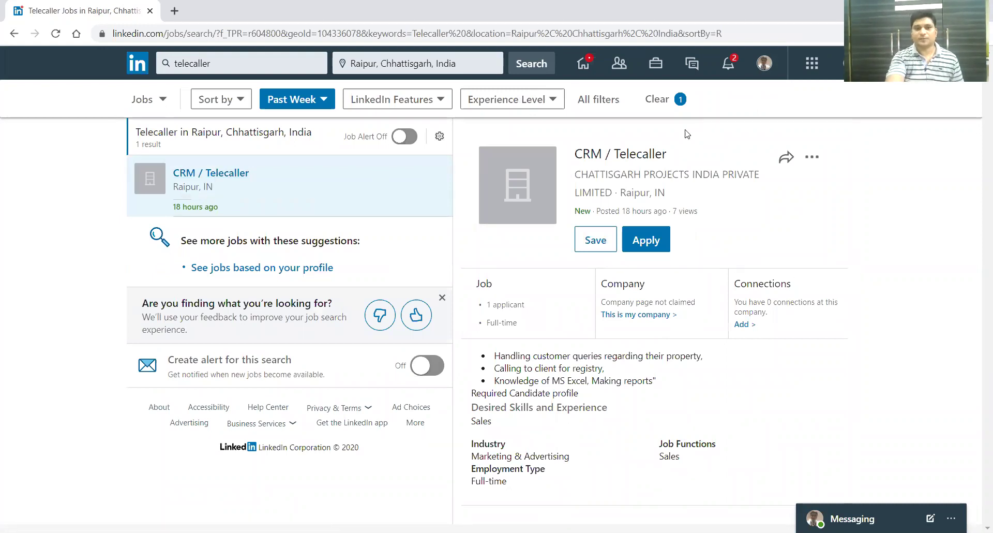
Step: Search for "accounts" jobs in Raipur, Chhattisgarh, and return to the home feed
{"action": "left_click", "coordinate": [261, 60]}
{"action": "type", "text": "accounts"}
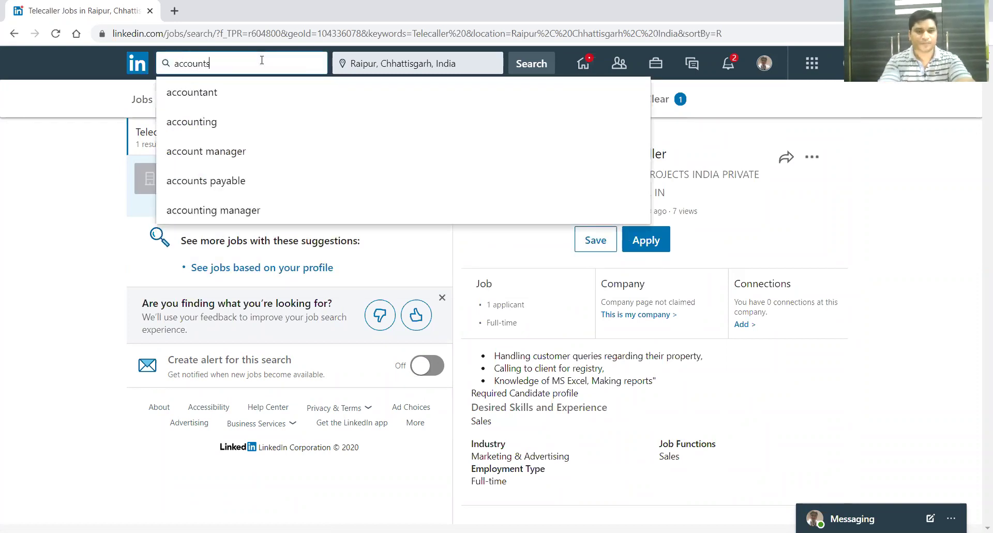
{"action": "left_click", "coordinate": [533, 66]}
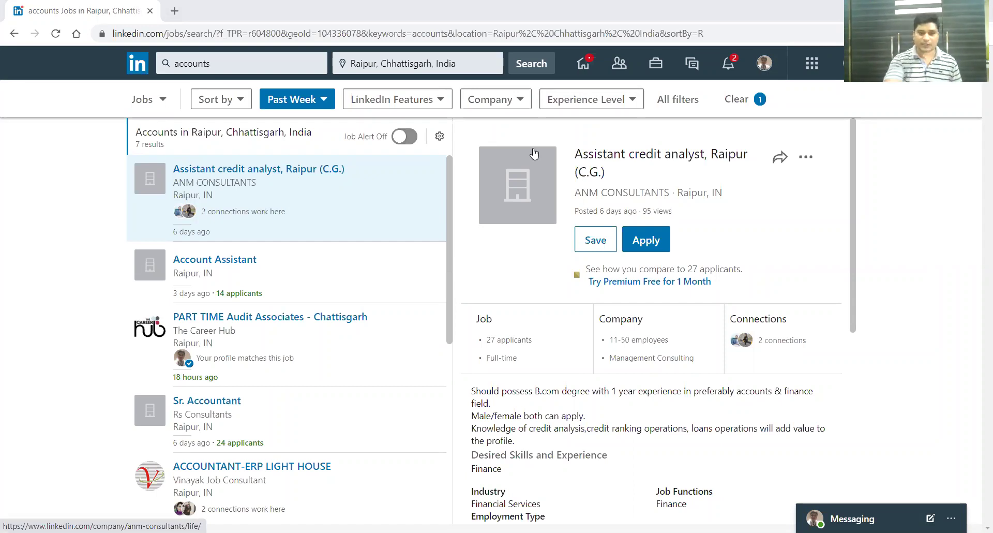
{"action": "left_click", "coordinate": [583, 65]}
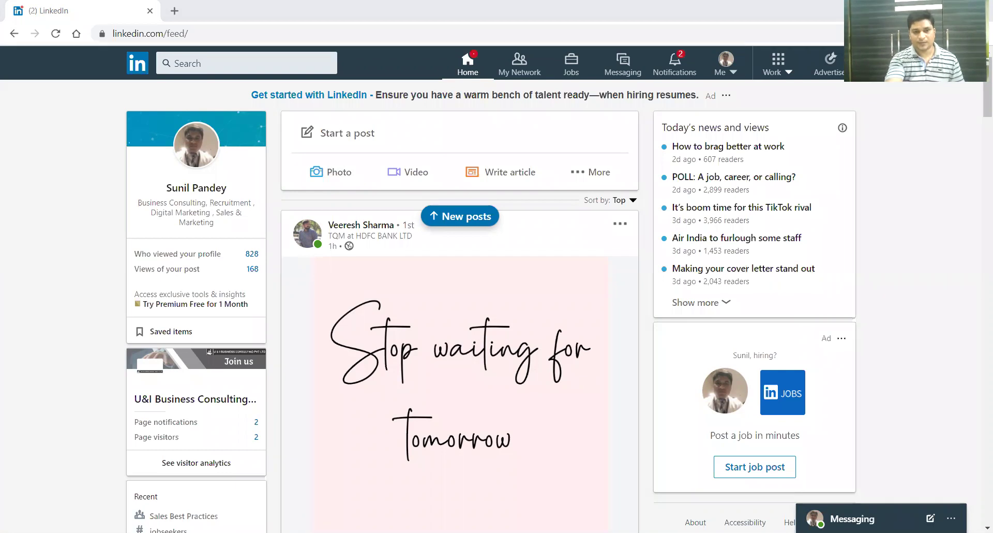
Step: Switch to the Linkedin Mastery Job Search presentation in PowerPoint and move through the Success Story slides to slide 4
{"action": "key", "text": "alt+Tab"}
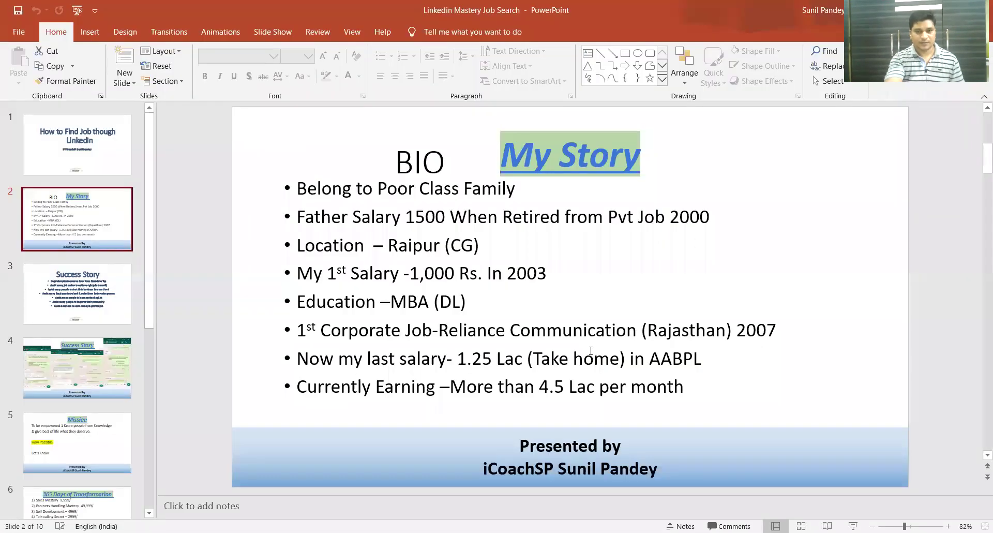
{"action": "left_click", "coordinate": [84, 294]}
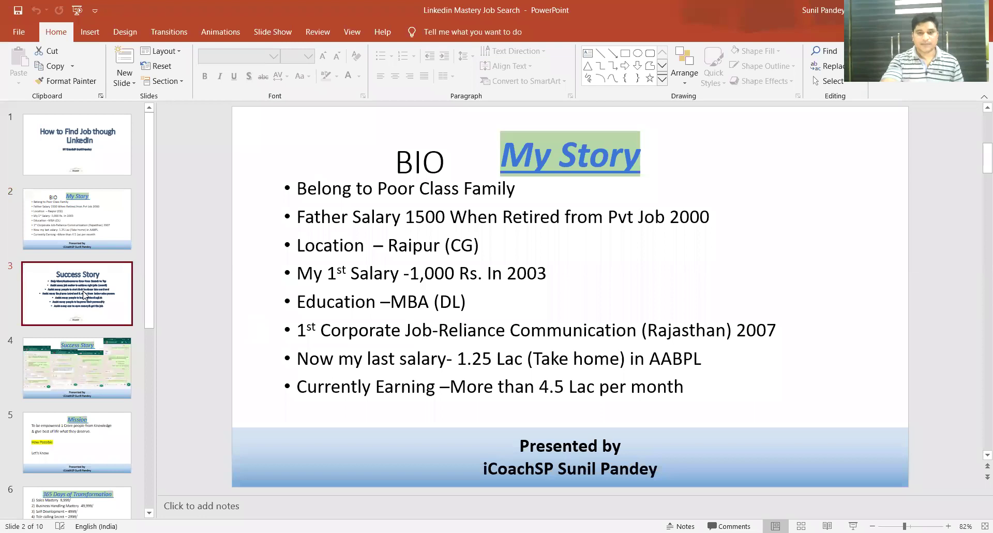
{"action": "key", "text": "Down"}
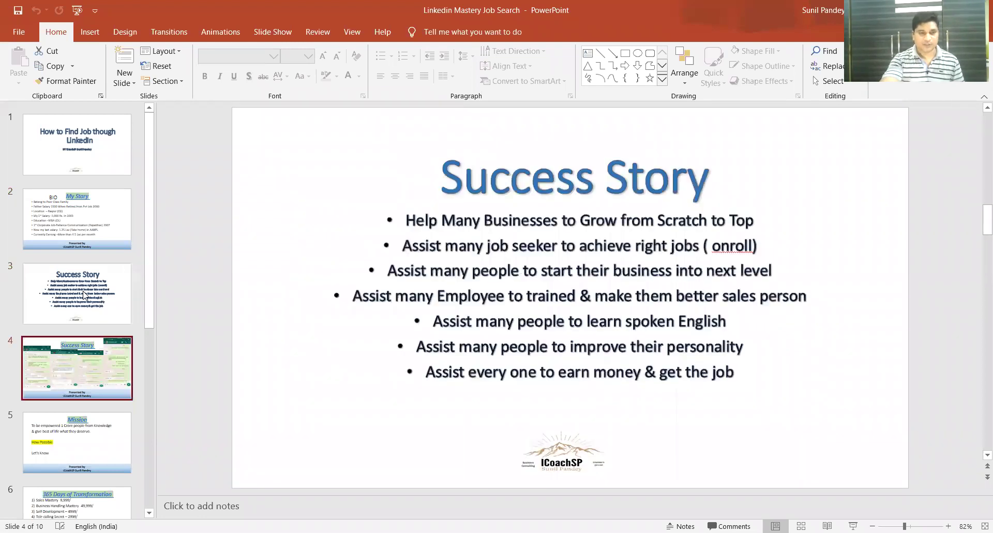